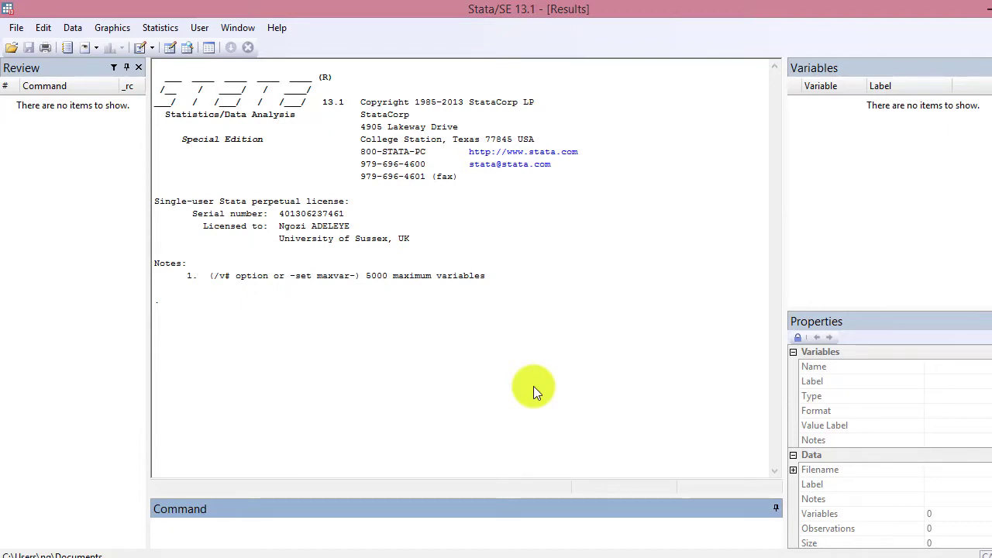
Begin a formatted .smcl session log named 'CE - MSc Data for PD Analysis'
{"action": "left_click", "coordinate": [387, 550]}
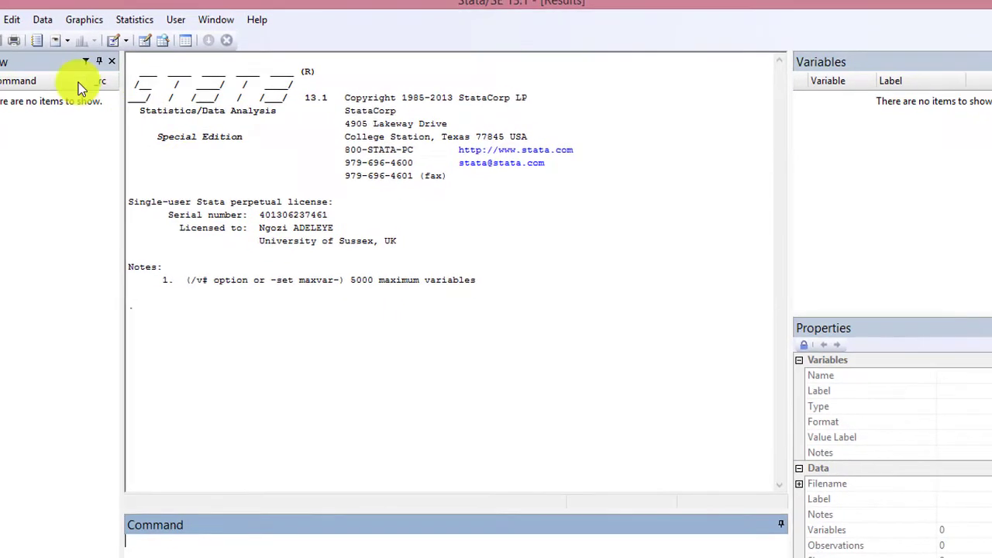
{"action": "left_click", "coordinate": [15, 31]}
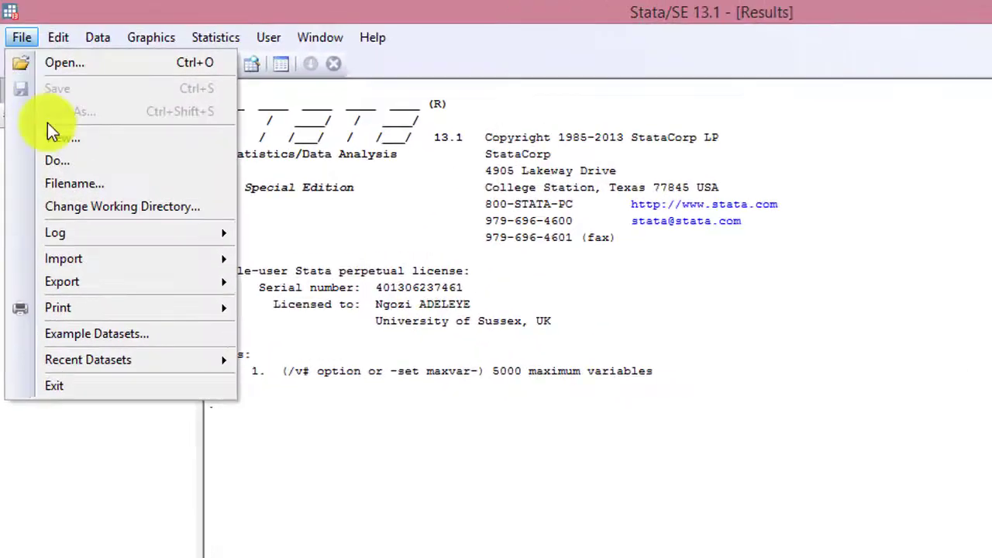
{"action": "mouse_move", "coordinate": [64, 180]}
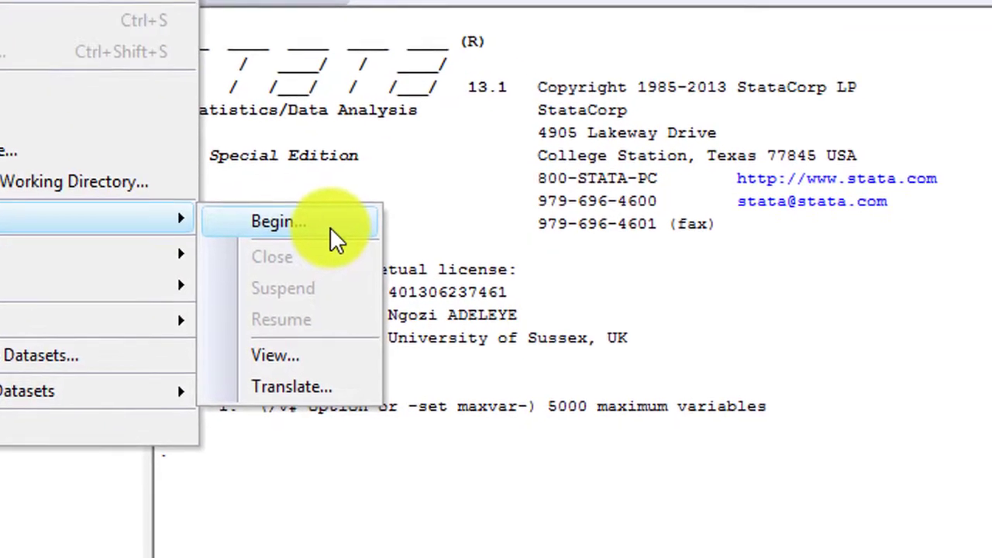
{"action": "left_click", "coordinate": [455, 332]}
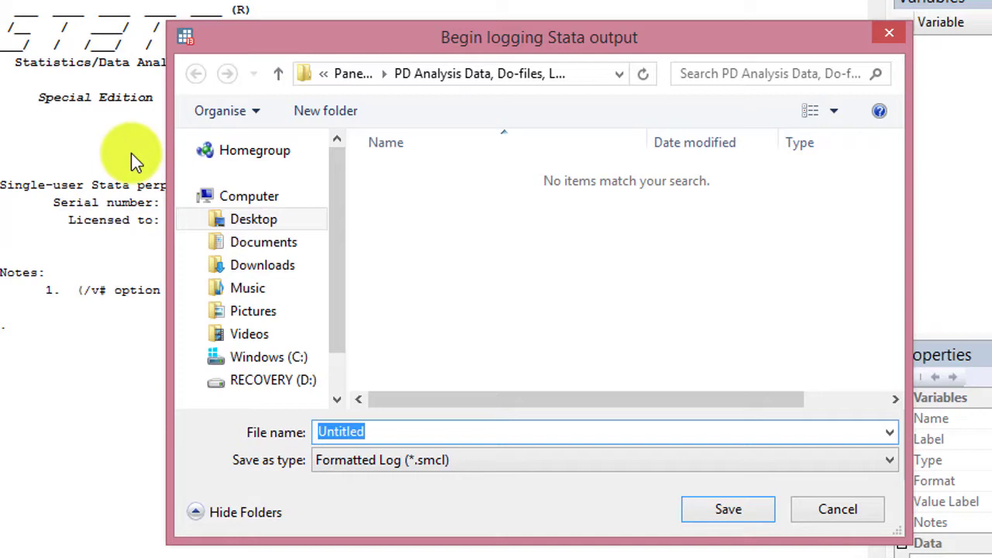
{"action": "type", "text": "CE"}
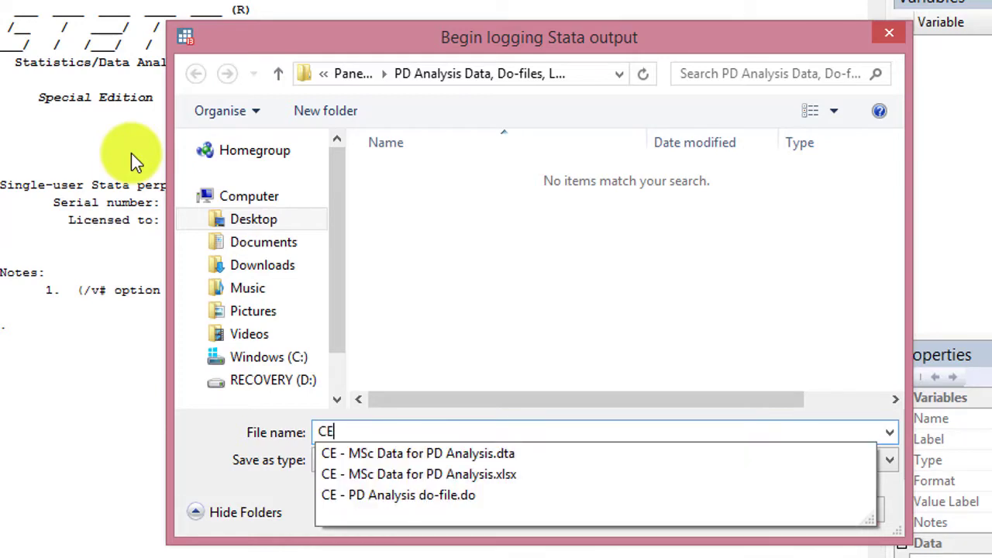
{"action": "left_click", "coordinate": [364, 455]}
{"action": "key", "text": "ctrl+c"}
{"action": "key", "text": "ctrl+a"}
{"action": "key", "text": "BackSpace"}
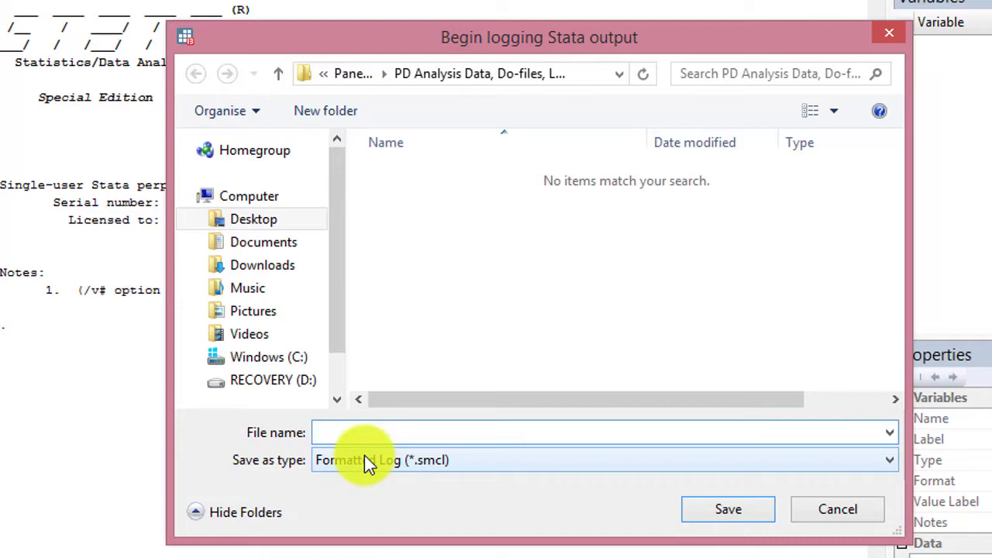
{"action": "key", "text": "ctrl+v"}
{"action": "left_click", "coordinate": [550, 295]}
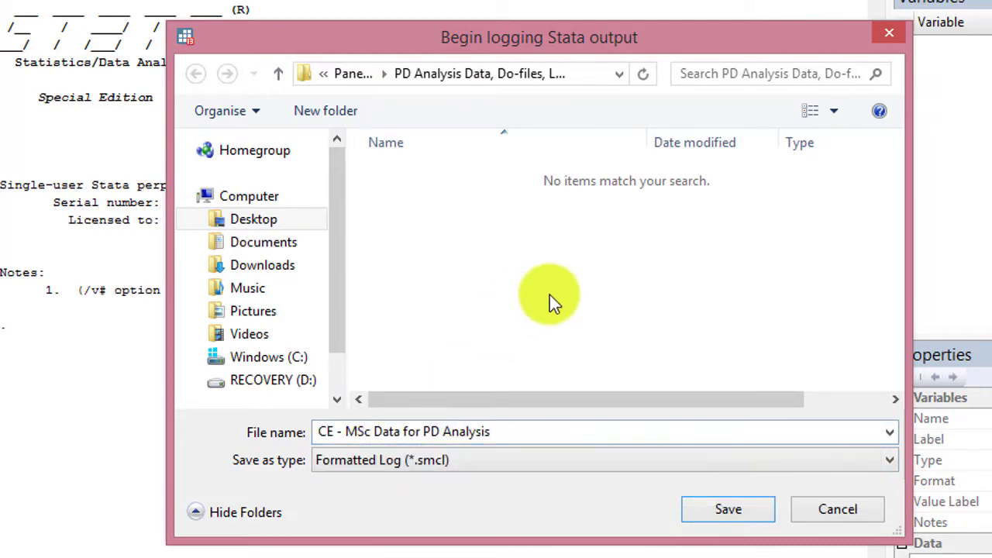
{"action": "left_click", "coordinate": [712, 515]}
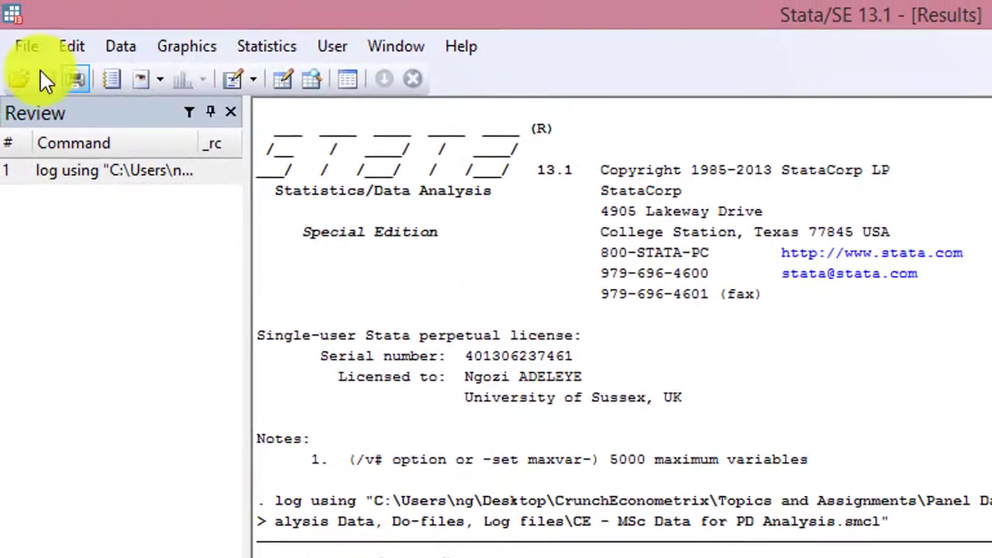
Load the CE - MSc Data for PD Analysis .dta file and start a blank Untitled1 do-file
{"action": "left_click", "coordinate": [21, 82]}
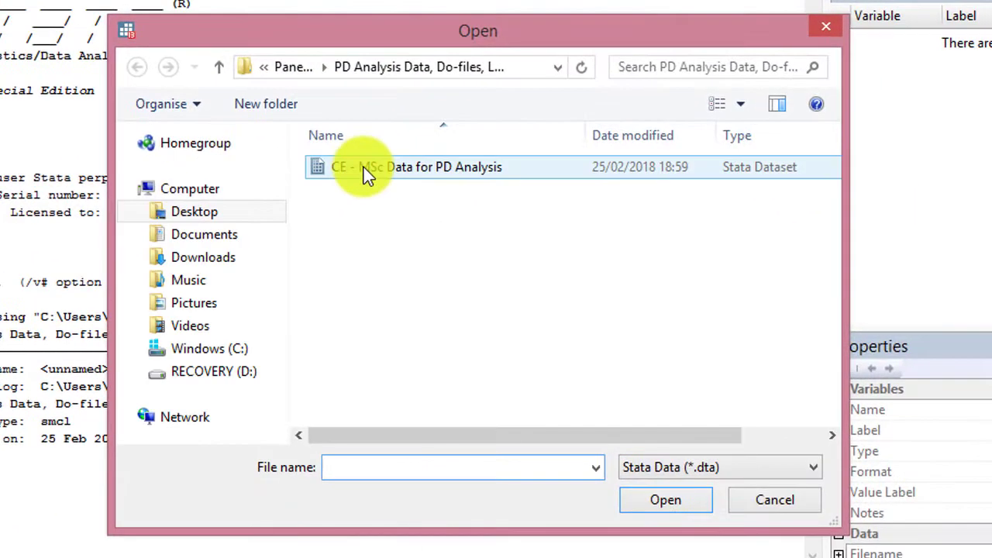
{"action": "double_click", "coordinate": [482, 219]}
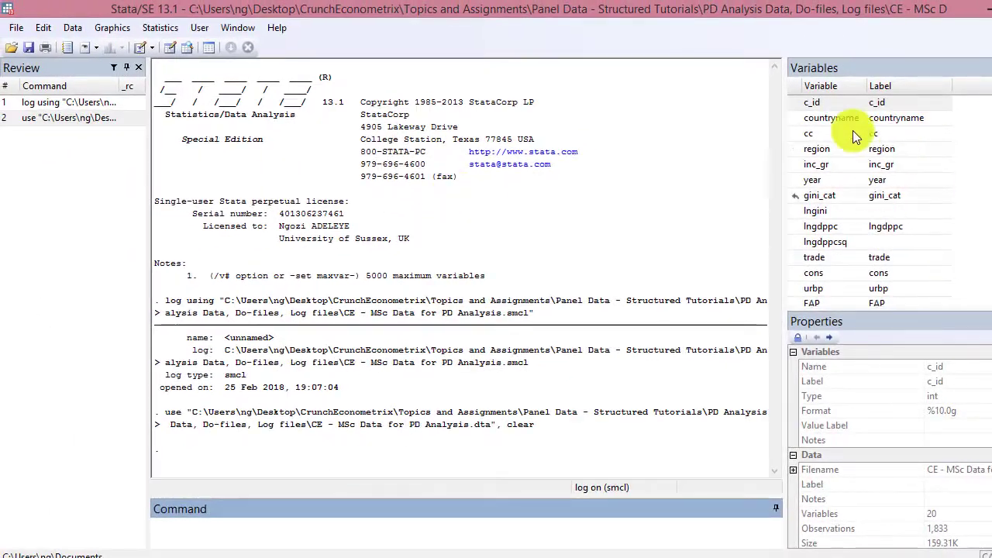
{"action": "left_click", "coordinate": [597, 530]}
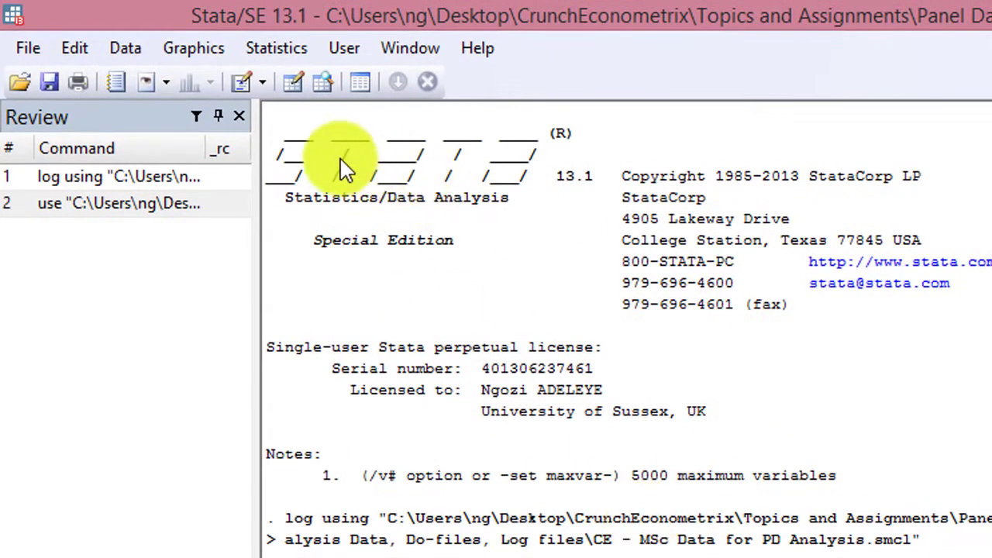
{"action": "left_click", "coordinate": [244, 89]}
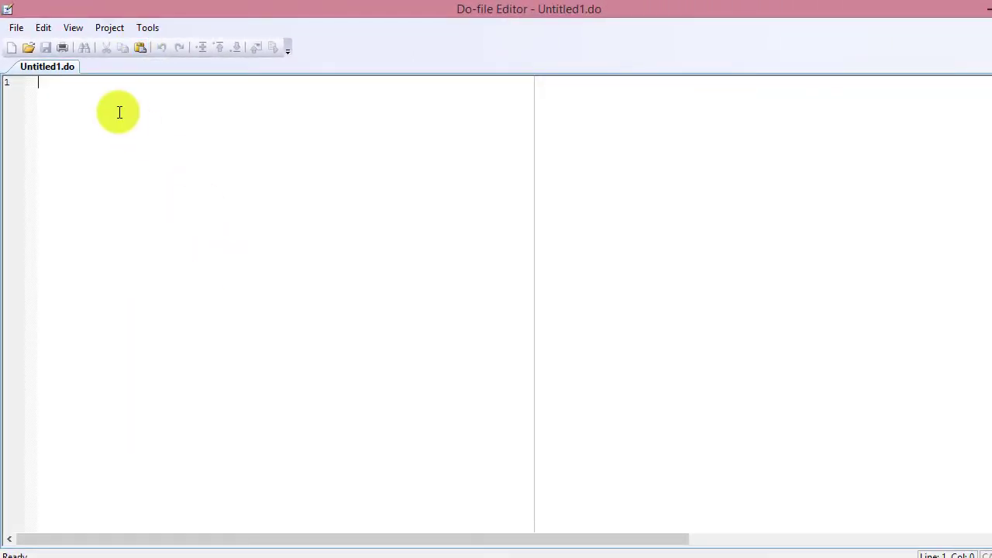
Open the CE - PD Analysis do-file and execute only its 'xtset c_id year' line
{"action": "left_click", "coordinate": [29, 48]}
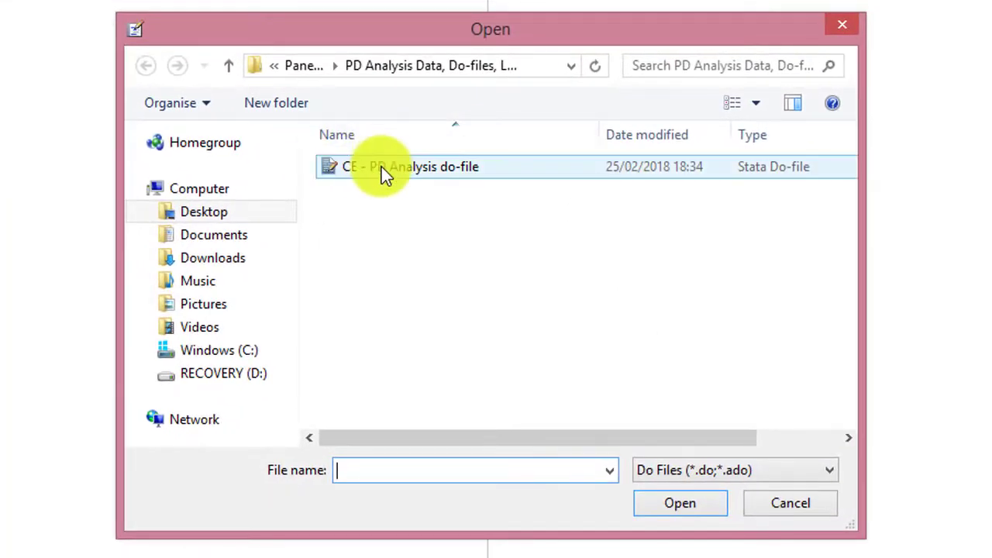
{"action": "double_click", "coordinate": [381, 167]}
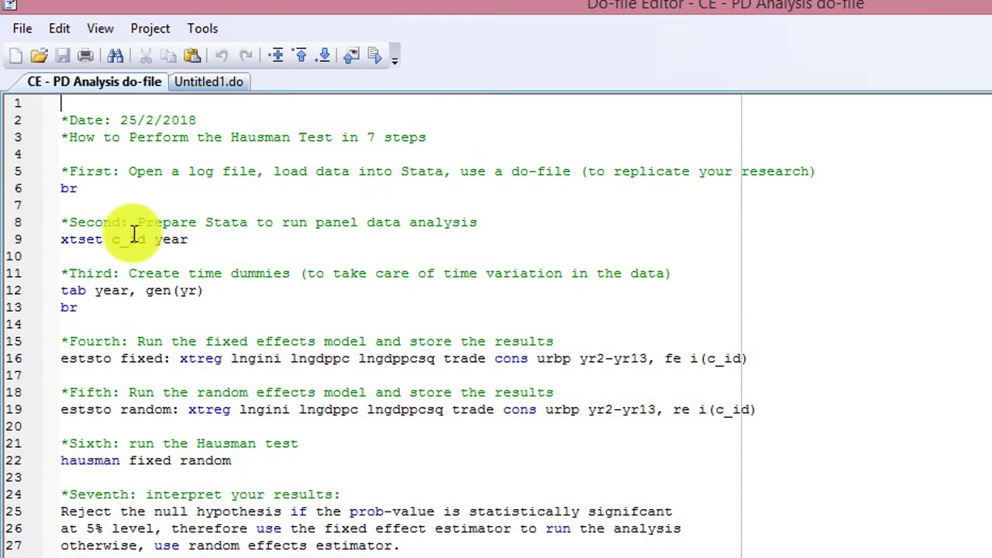
{"action": "triple_click", "coordinate": [62, 240]}
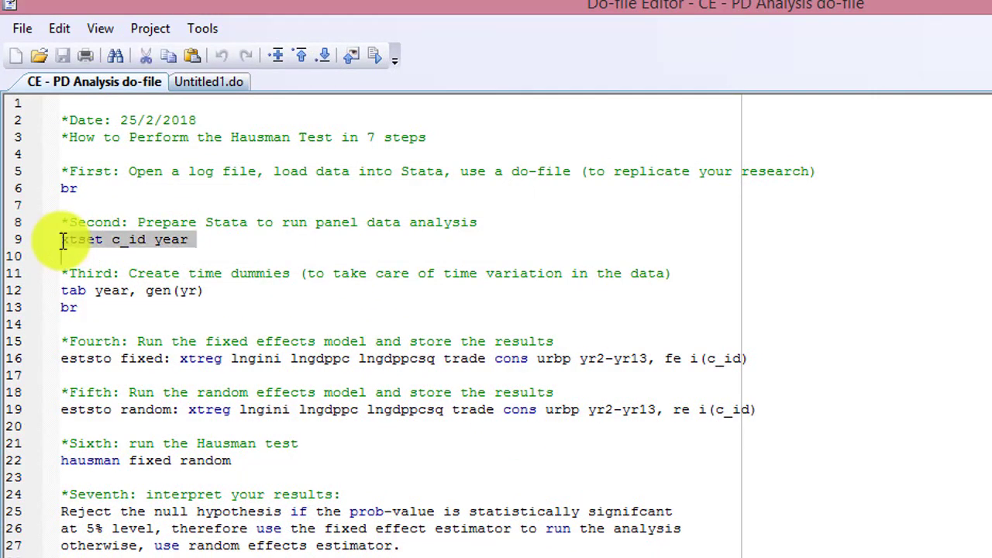
{"action": "key", "text": "shift+Left"}
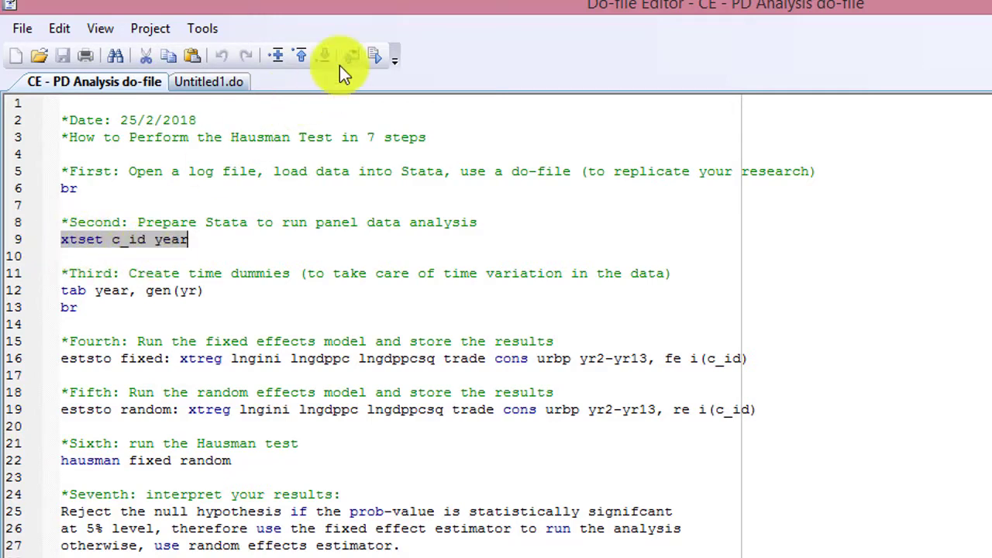
{"action": "left_click", "coordinate": [378, 57]}
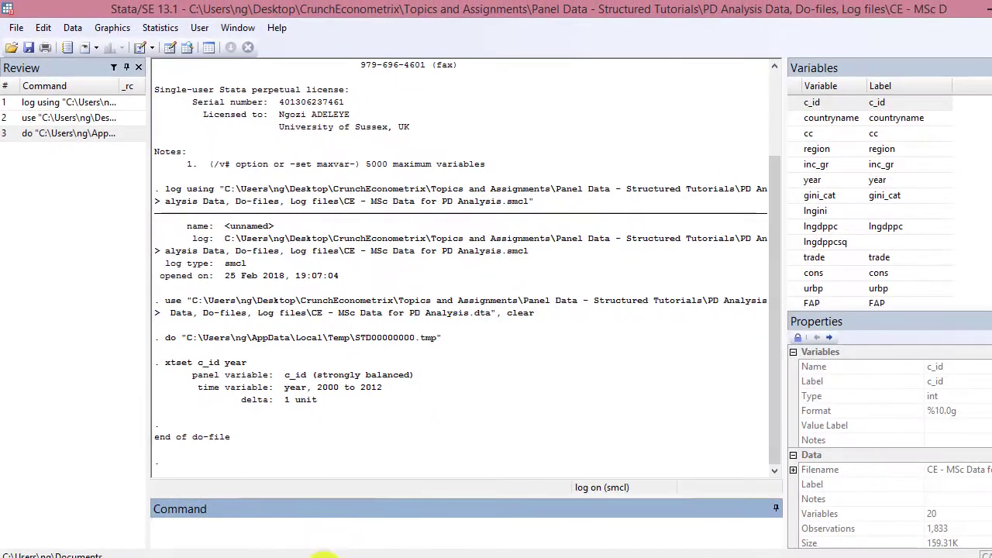
Browse the dataset in the Data Editor, checking the income group and Albania's 2000–2012 rows
{"action": "mouse_move", "coordinate": [324, 555]}
{"action": "left_click", "coordinate": [385, 502]}
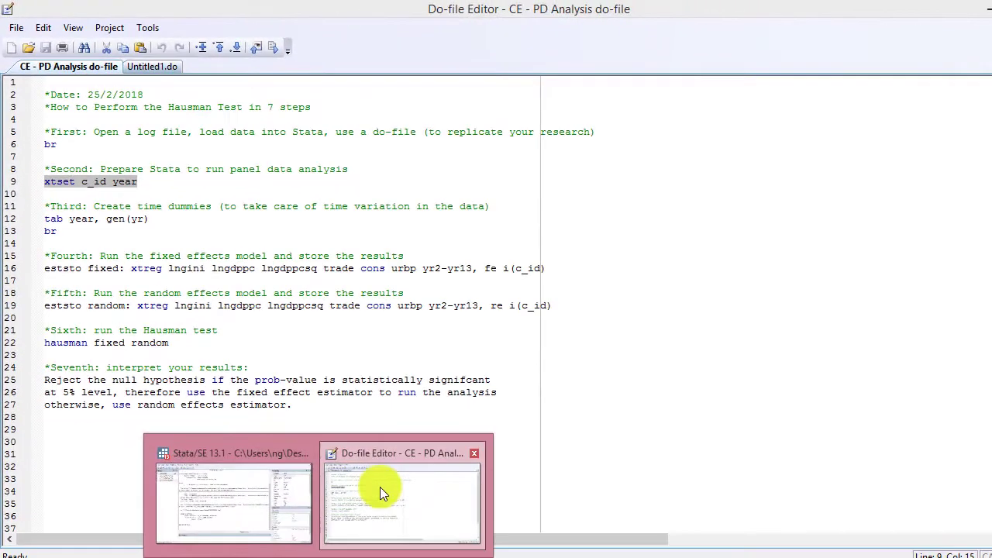
{"action": "left_click", "coordinate": [294, 489]}
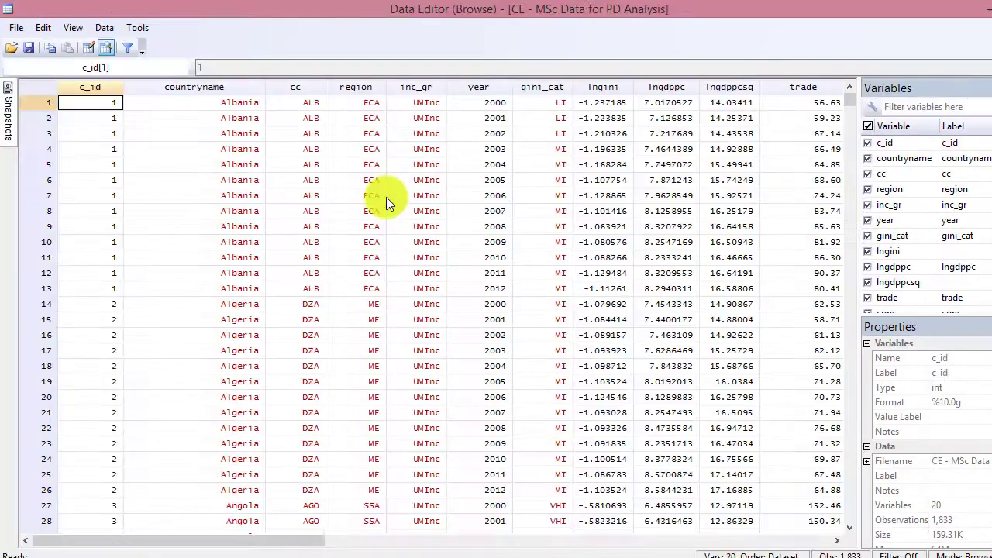
{"action": "left_click", "coordinate": [388, 197]}
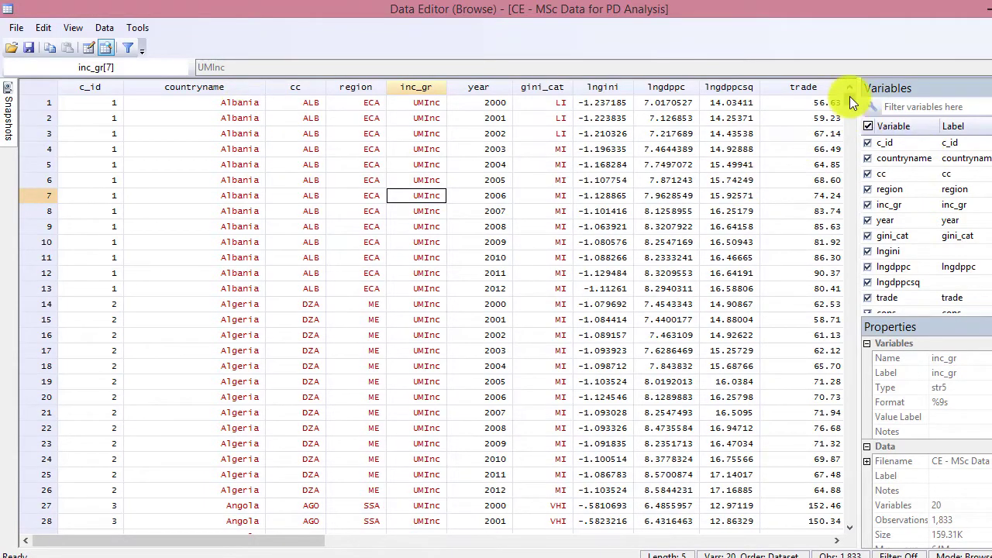
{"action": "mouse_move", "coordinate": [850, 101]}
{"action": "left_mouse_down"}
{"action": "mouse_move", "coordinate": [855, 511]}
{"action": "mouse_move", "coordinate": [840, 91]}
{"action": "left_mouse_up"}
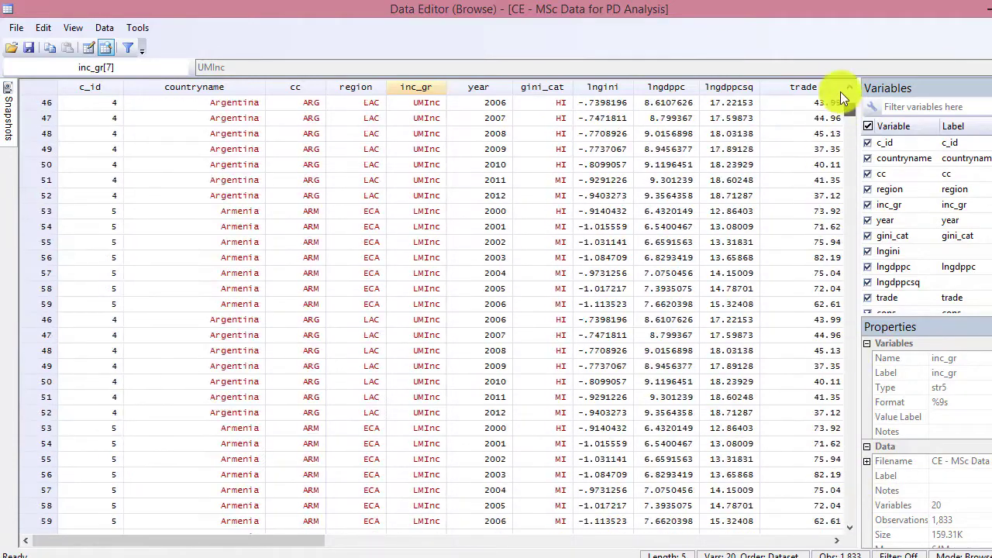
{"action": "left_click", "coordinate": [492, 101]}
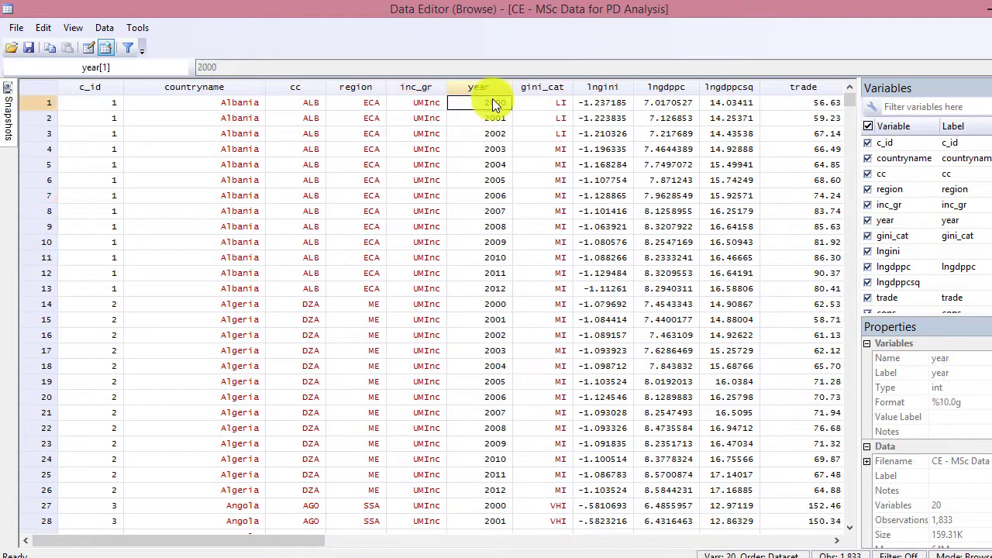
{"action": "left_click", "coordinate": [504, 288]}
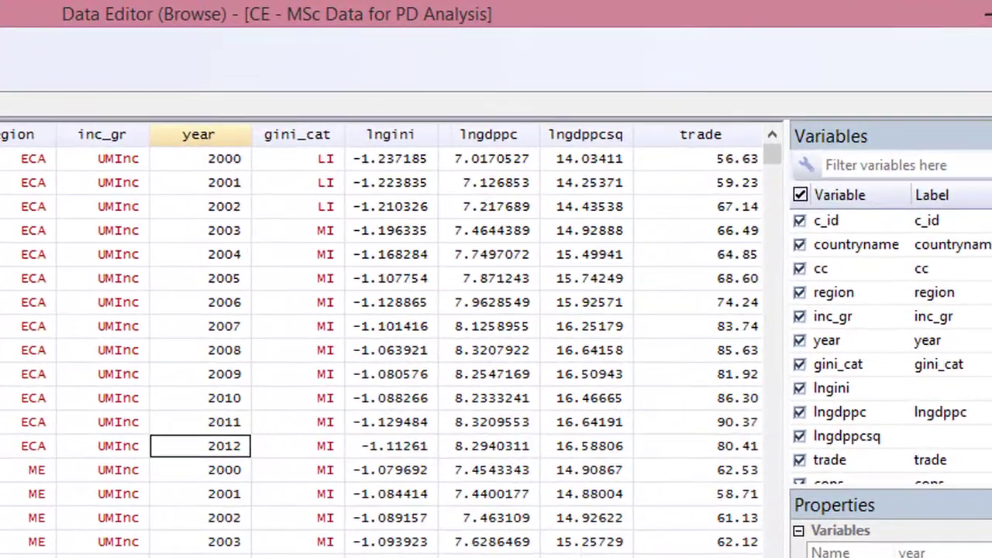
Inspect the year values 2000–2003 in the Data Editor
{"action": "scroll", "coordinate": [773, 509], "scroll_direction": "right", "scroll_amount": 5}
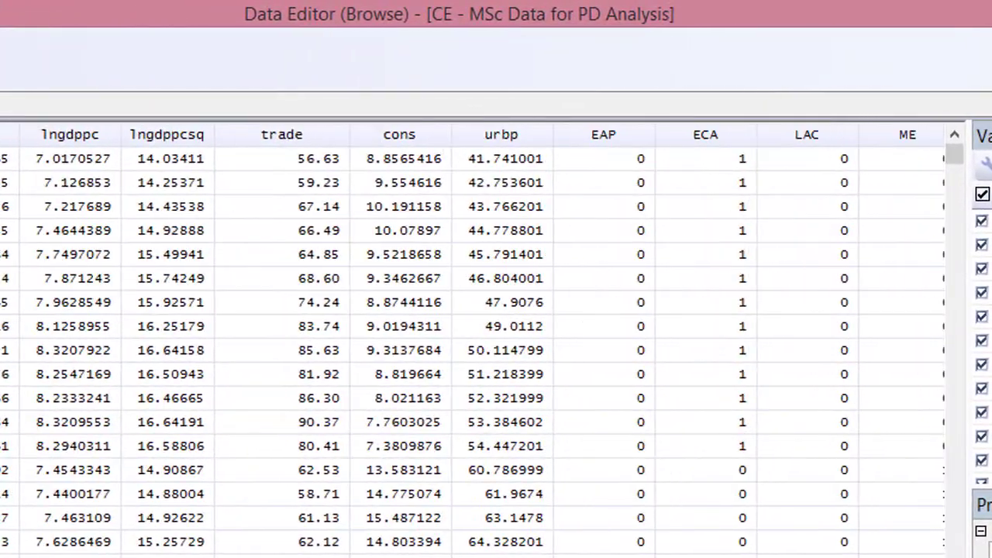
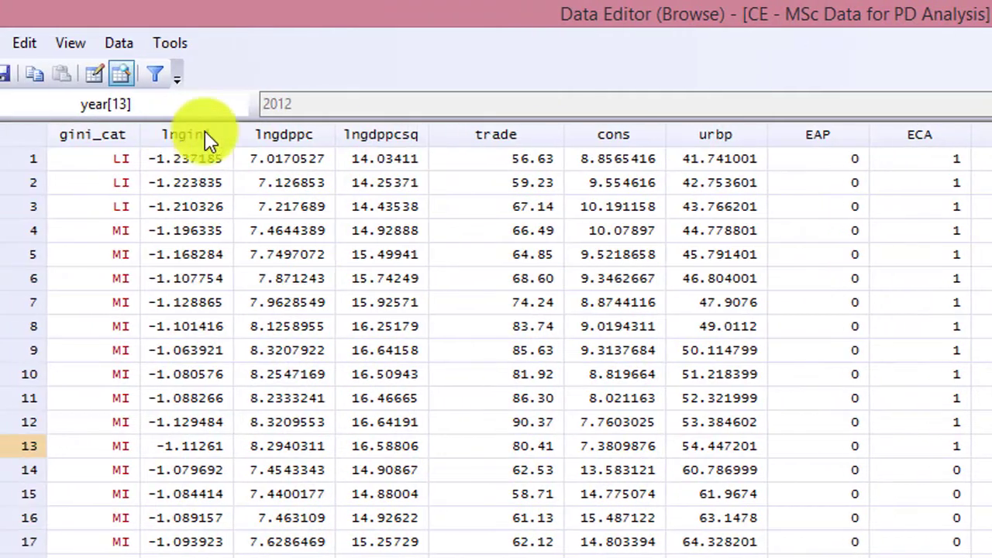
{"action": "scroll", "coordinate": [760, 496], "scroll_direction": "right", "scroll_amount": 5}
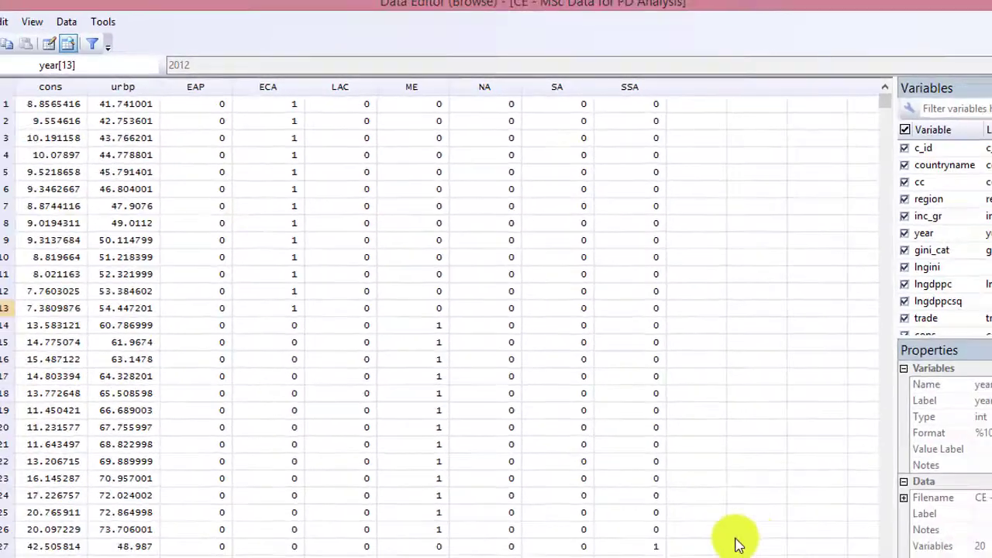
Inspect the year values 2000–2003 in the Data Editor
{"action": "left_click_drag", "start_coordinate": [593, 540], "coordinate": [333, 540]}
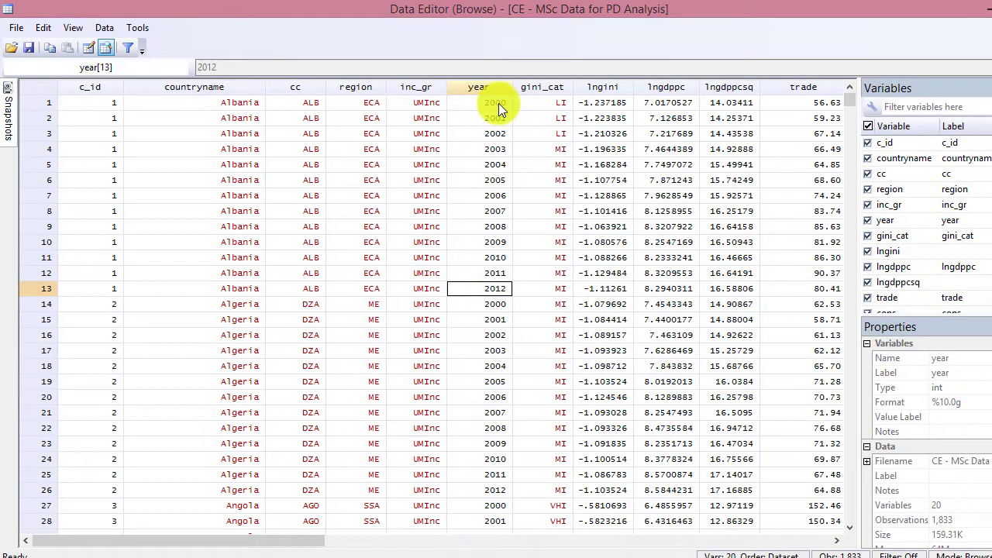
{"action": "left_click", "coordinate": [498, 103]}
{"action": "left_click", "coordinate": [498, 120]}
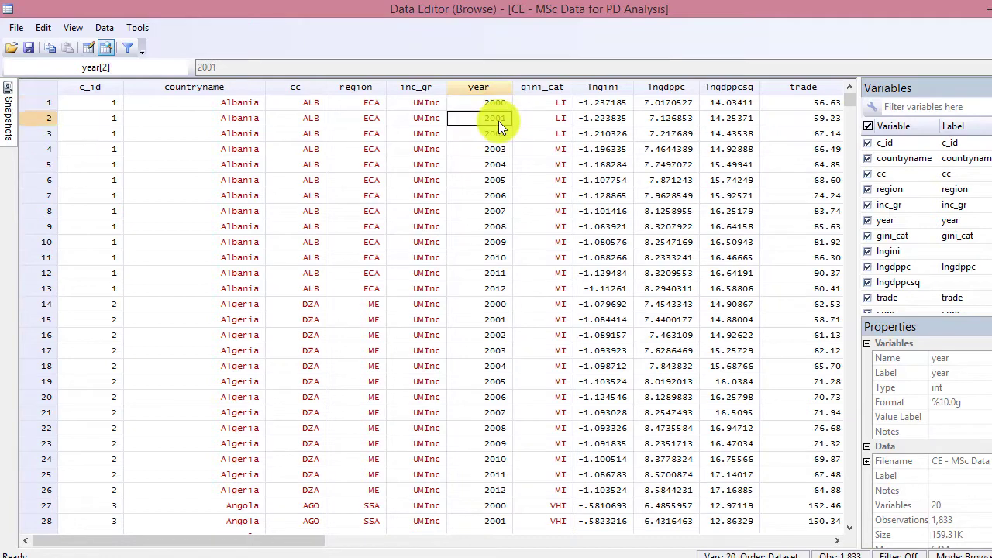
{"action": "left_click", "coordinate": [499, 136]}
{"action": "left_click", "coordinate": [501, 147]}
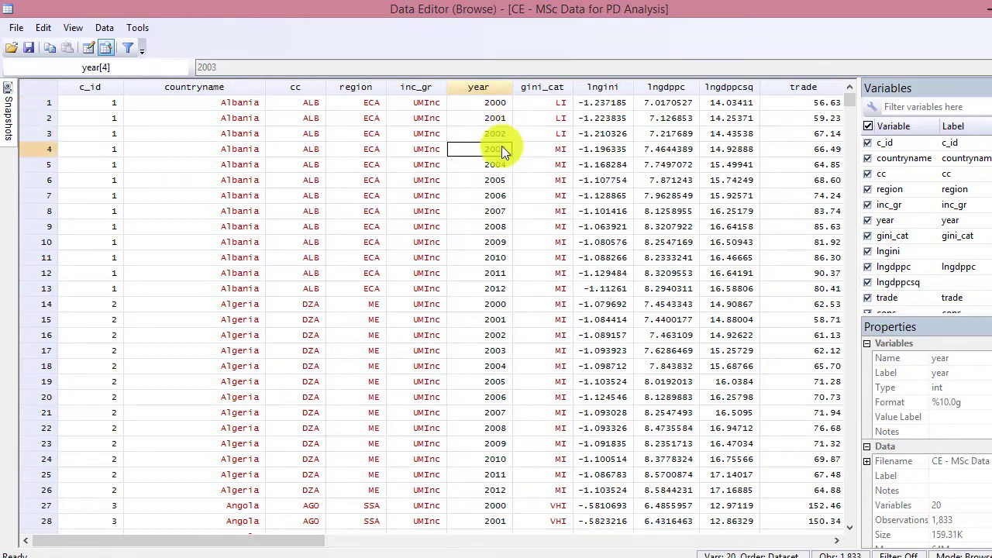
Run line 12's 'tab year, gen(yr)' command from the do-file
{"action": "left_click", "coordinate": [331, 557]}
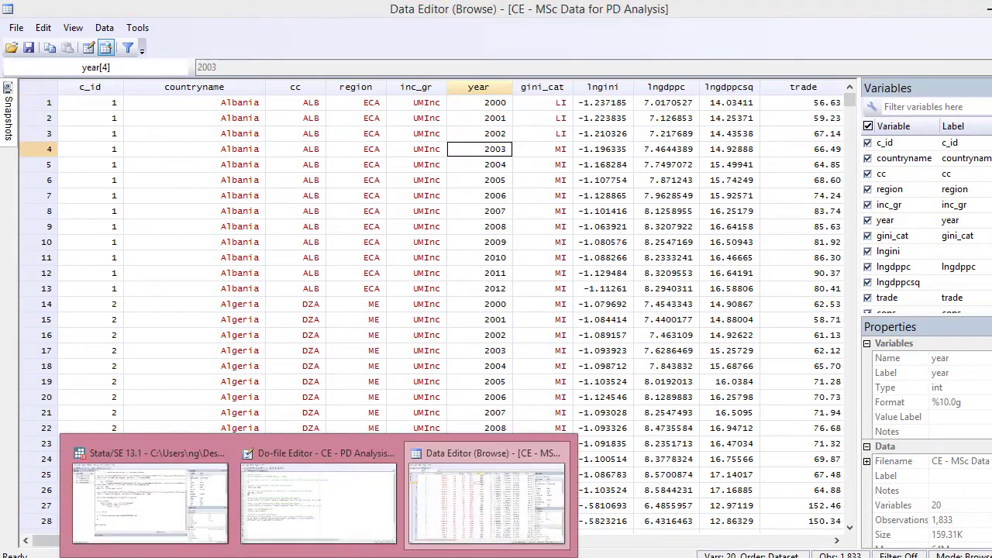
{"action": "left_click", "coordinate": [336, 512]}
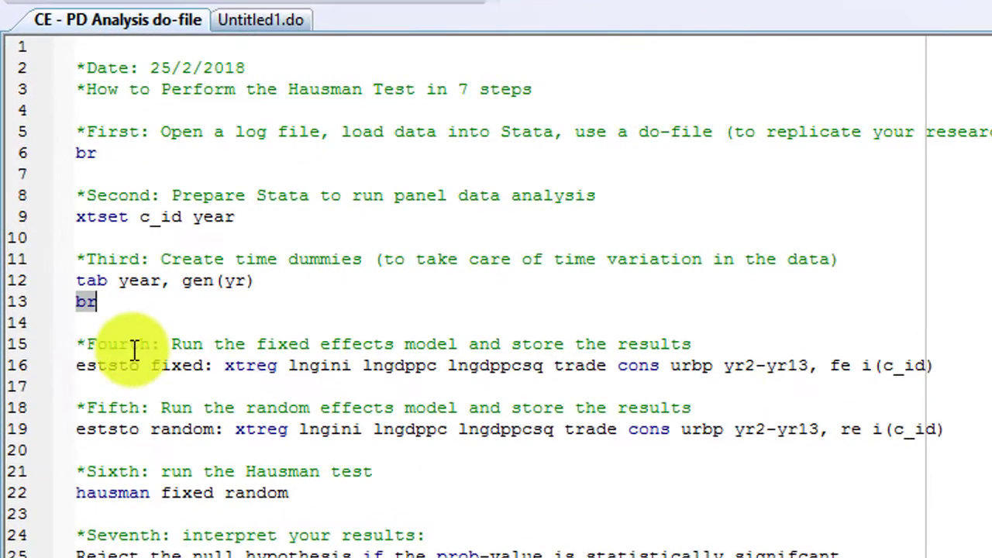
{"action": "left_click", "coordinate": [113, 215]}
{"action": "left_click", "coordinate": [78, 280]}
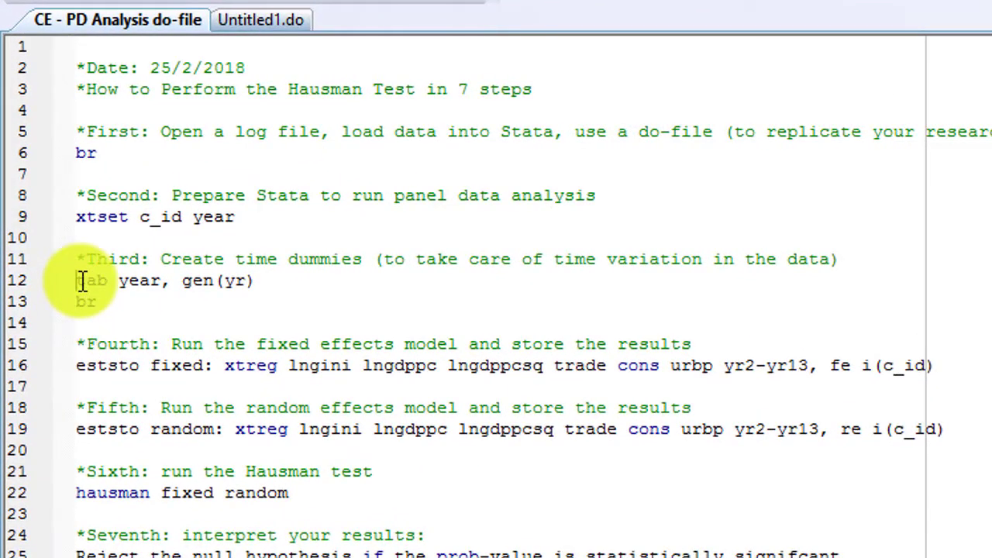
{"action": "key", "text": "shift+End"}
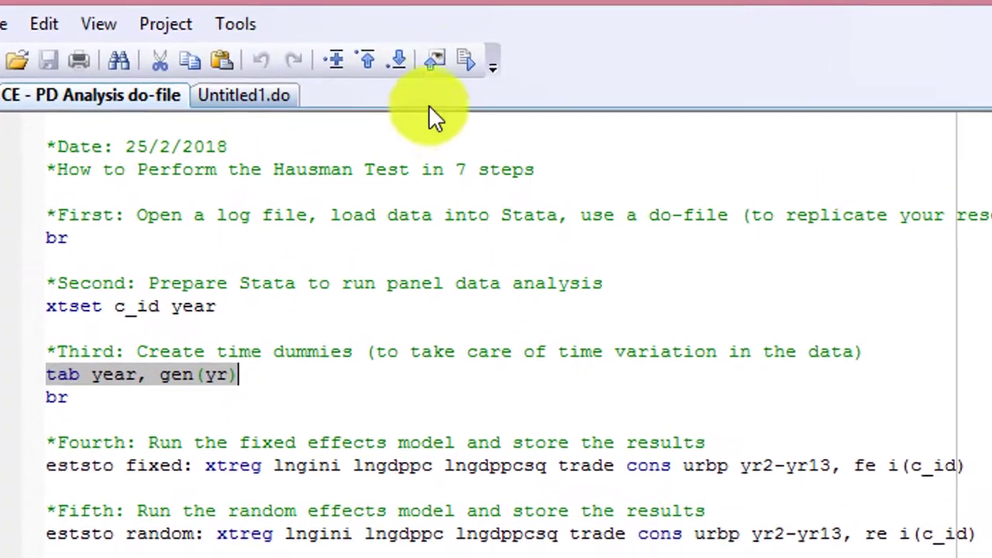
{"action": "left_click", "coordinate": [465, 60]}
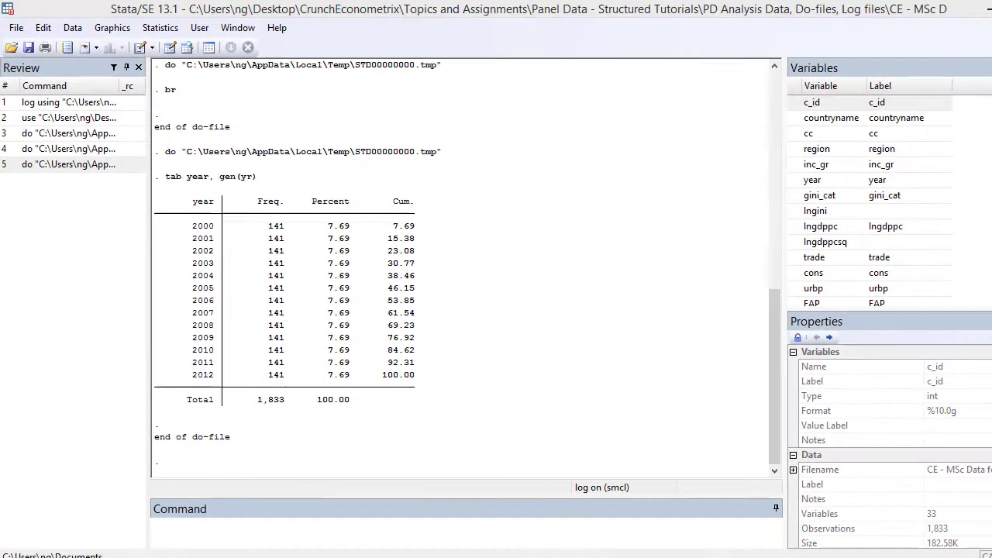
Scroll the Data Editor to the new yr1–yr13 dummy columns
{"action": "mouse_move", "coordinate": [613, 557]}
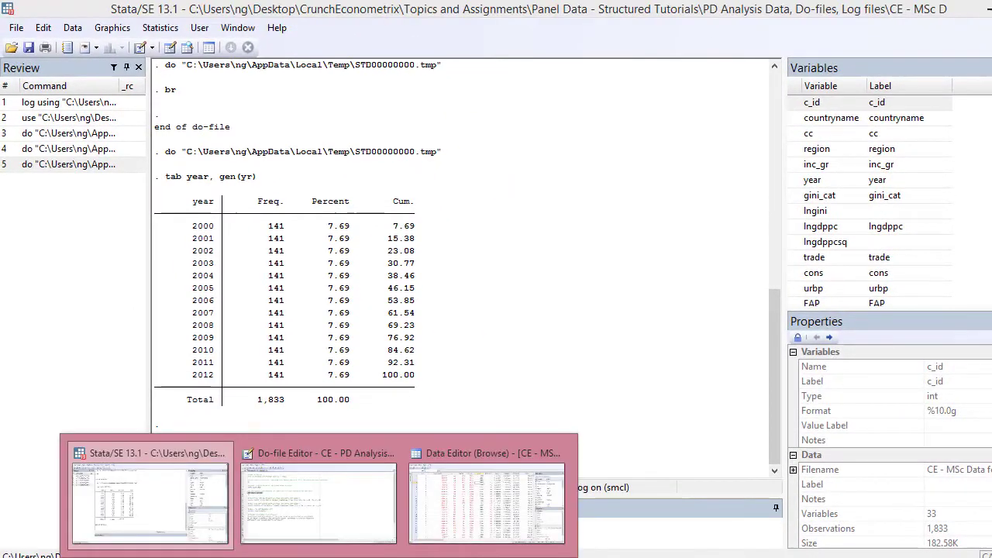
{"action": "left_click", "coordinate": [482, 506]}
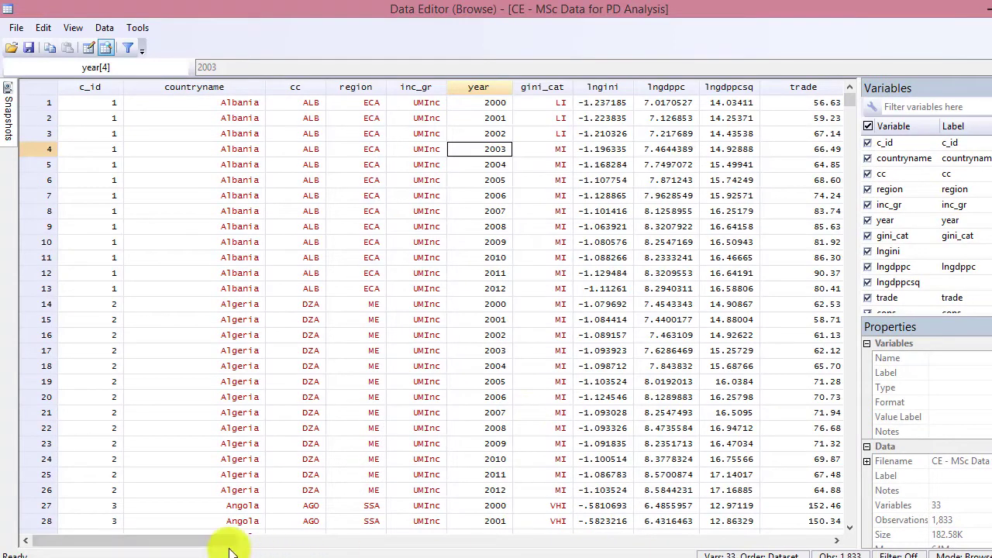
{"action": "left_click_drag", "start_coordinate": [222, 540], "coordinate": [573, 554]}
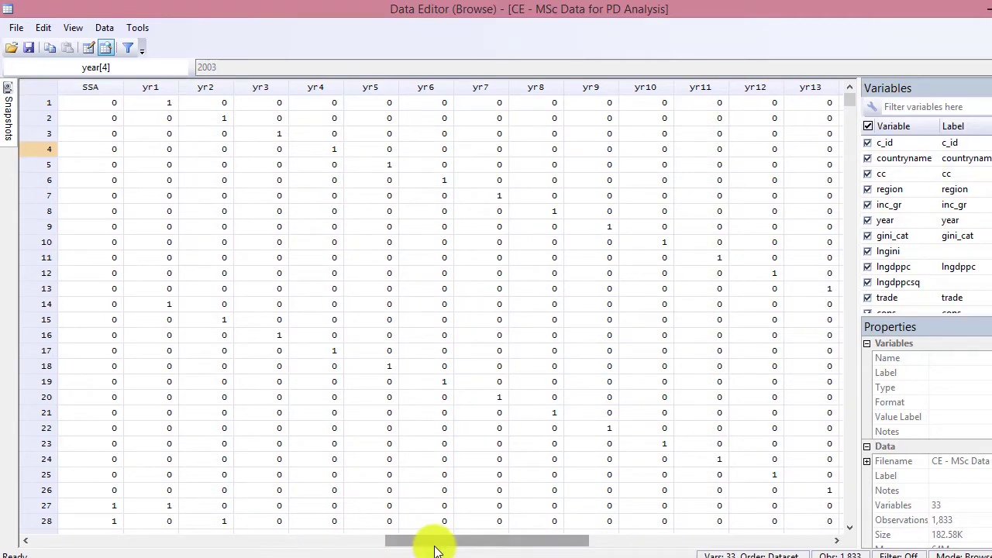
{"action": "left_click_drag", "start_coordinate": [435, 546], "coordinate": [78, 527]}
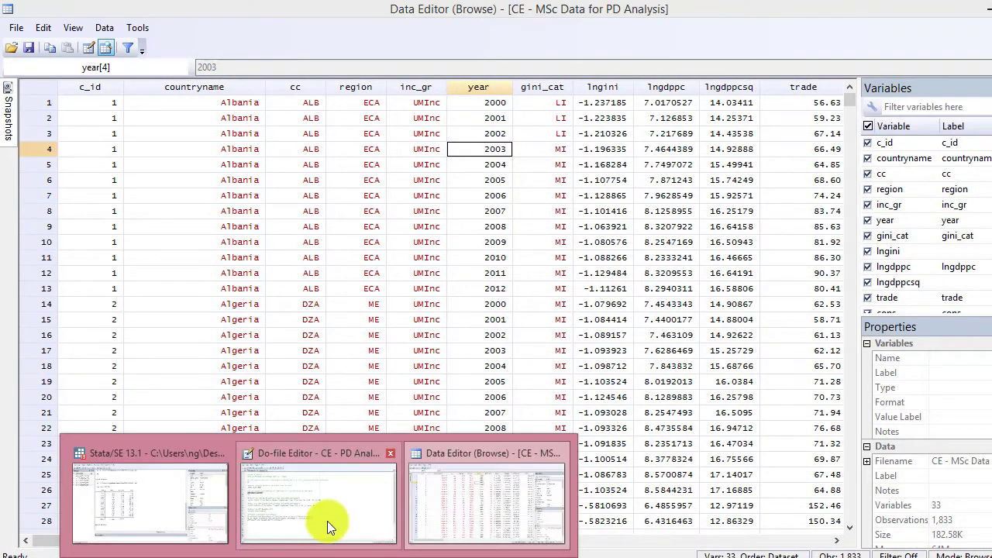
Run line 16's 'eststo fixed: xtreg …, fe' regression and show its full output
{"action": "left_click", "coordinate": [327, 521]}
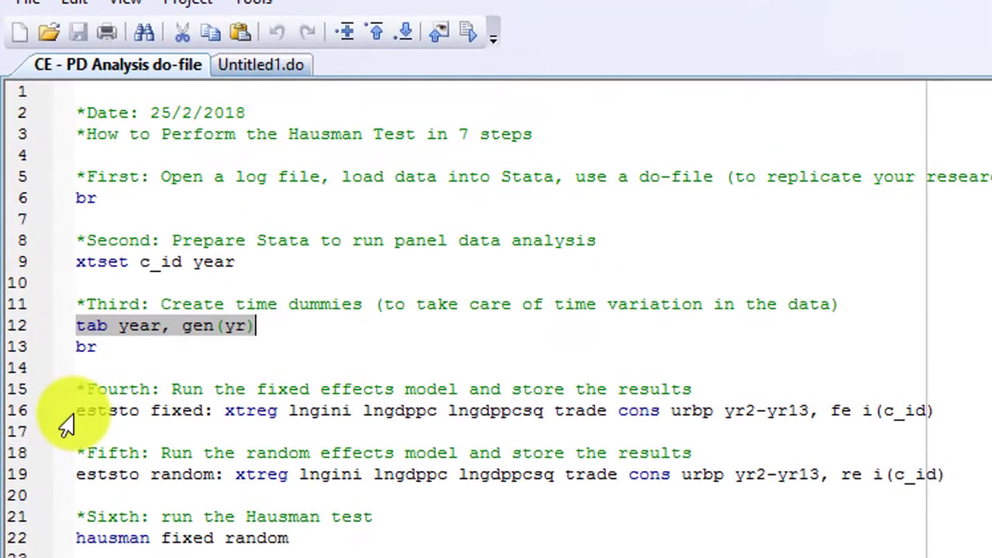
{"action": "left_click", "coordinate": [80, 410]}
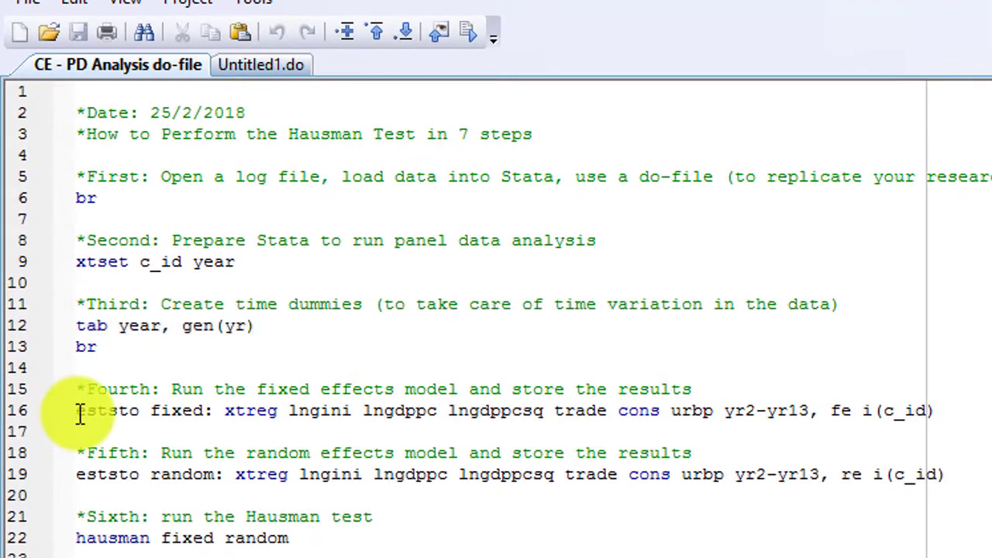
{"action": "key", "text": "shift+Down"}
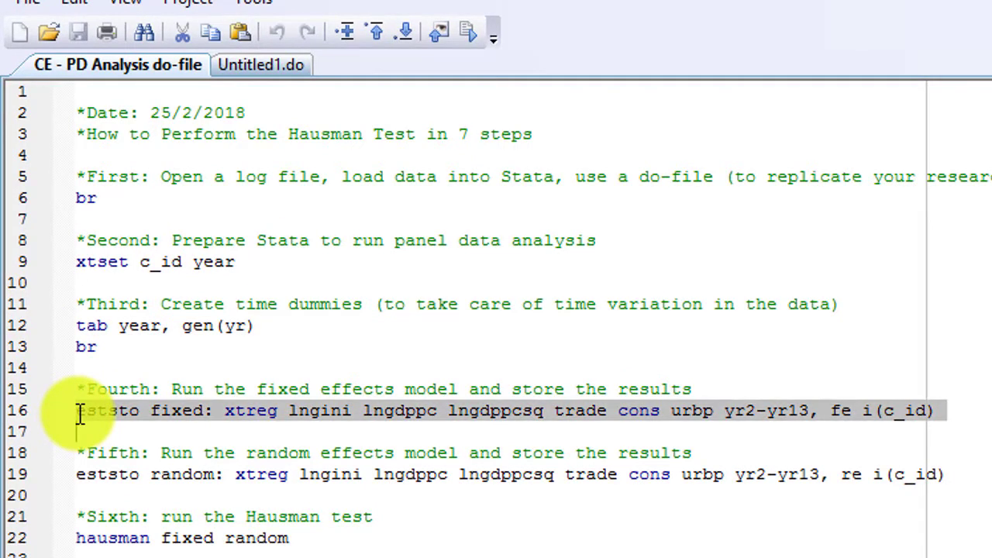
{"action": "key", "text": "shift+Left"}
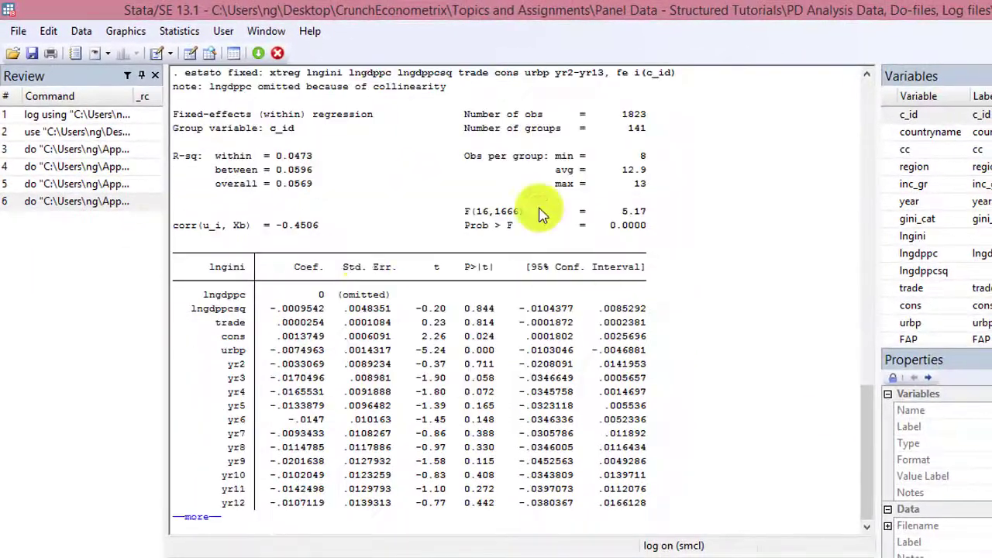
{"action": "left_click", "coordinate": [199, 517]}
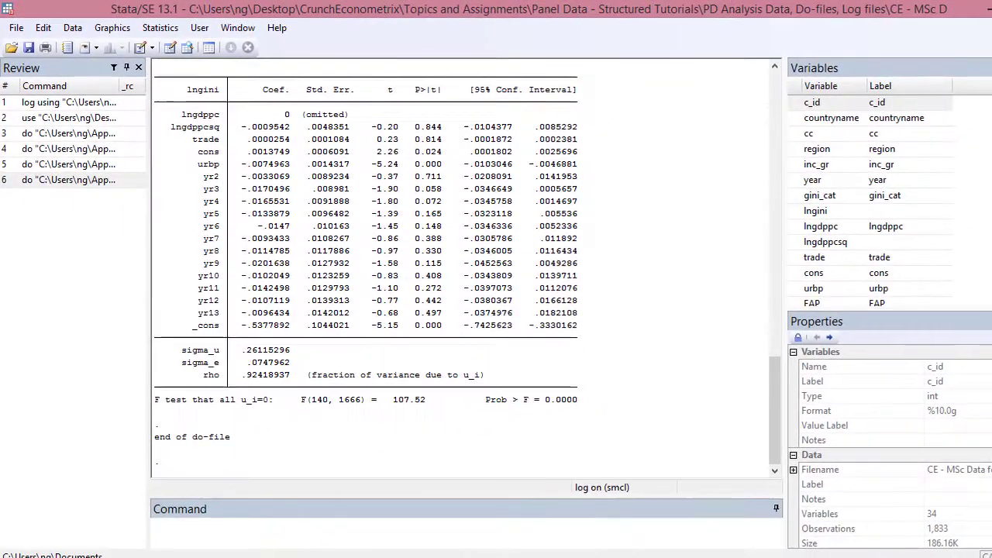
Check the new _est_fixed column in the Data Editor
{"action": "mouse_move", "coordinate": [452, 525]}
{"action": "left_click", "coordinate": [474, 506]}
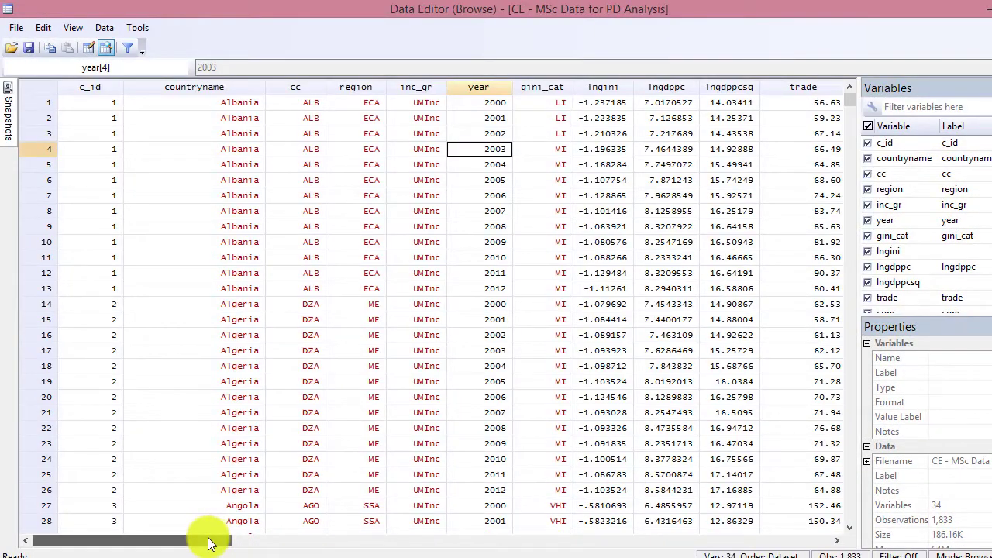
{"action": "left_click_drag", "start_coordinate": [204, 538], "coordinate": [644, 520]}
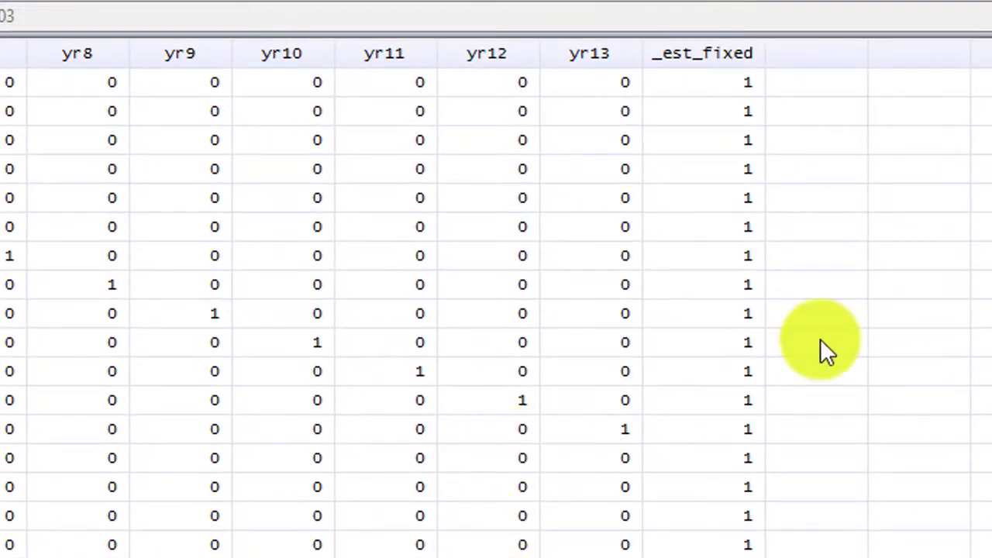
Run line 19's random effects regression stored as random and view its output
{"action": "mouse_move", "coordinate": [318, 557]}
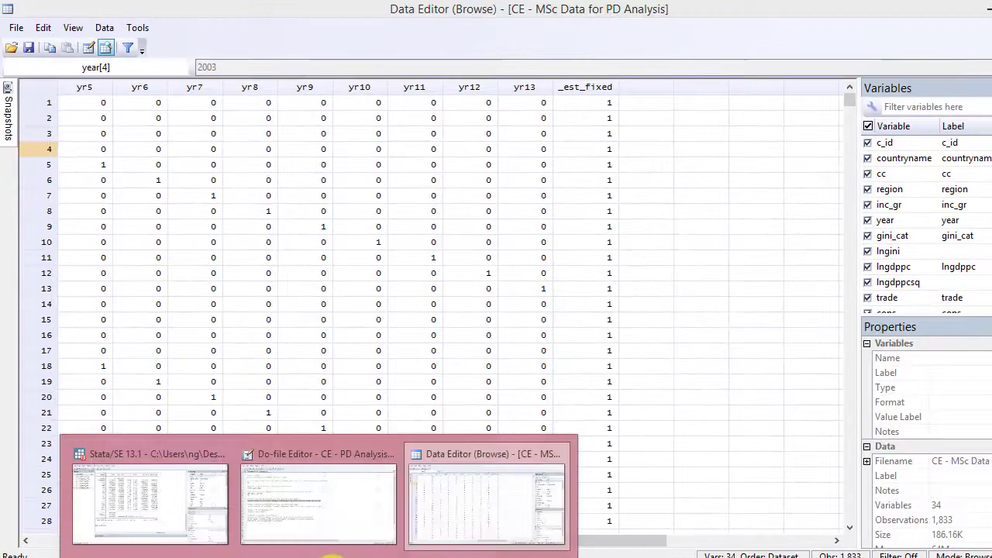
{"action": "left_click", "coordinate": [364, 500]}
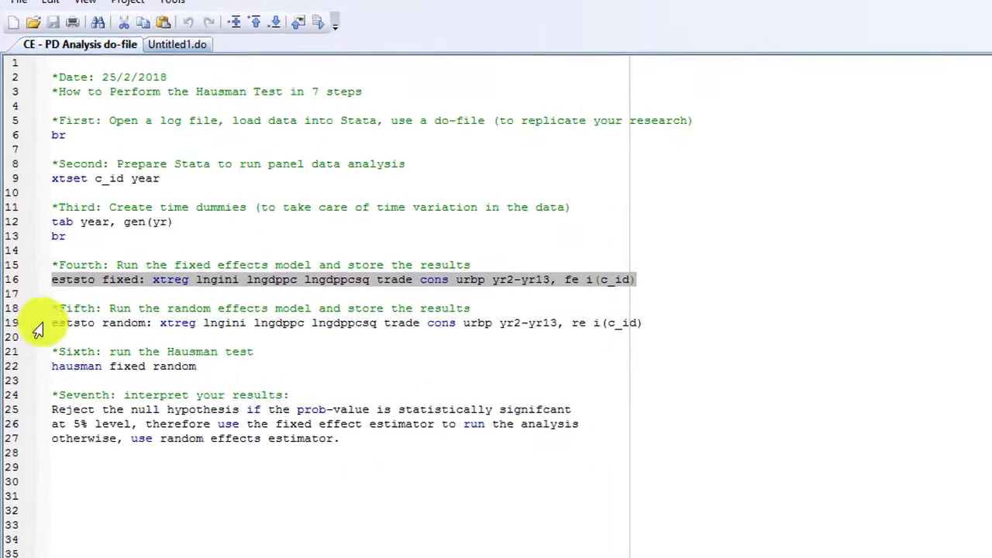
{"action": "left_click", "coordinate": [49, 307]}
{"action": "triple_click", "coordinate": [84, 382]}
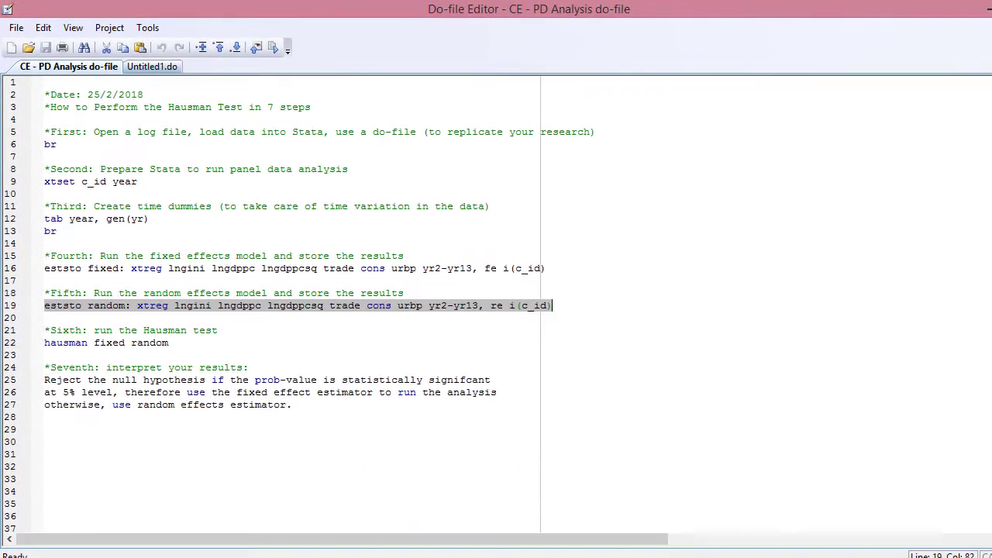
{"action": "left_click", "coordinate": [183, 506]}
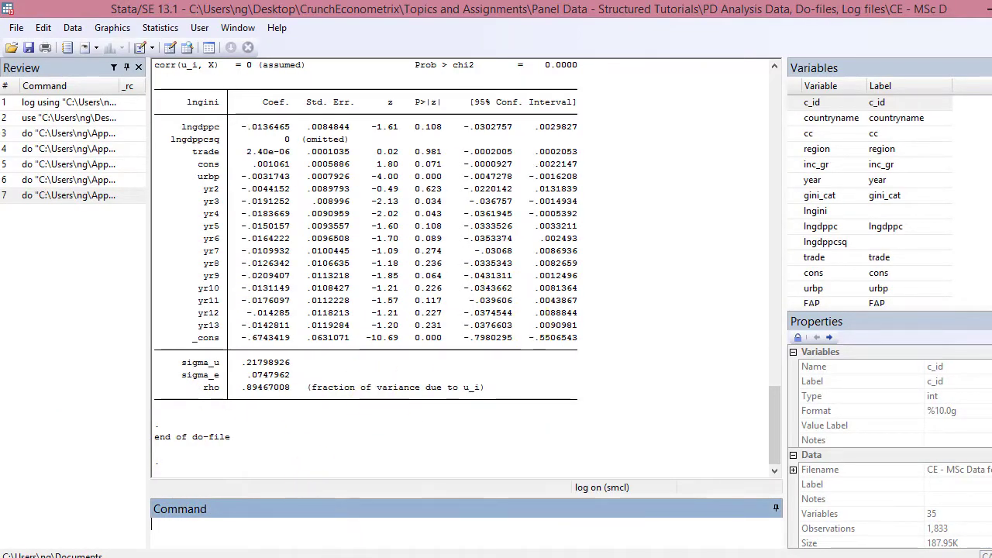
Check the _est_fixed and _est_random columns, then select the hausman line 22
{"action": "mouse_move", "coordinate": [377, 503]}
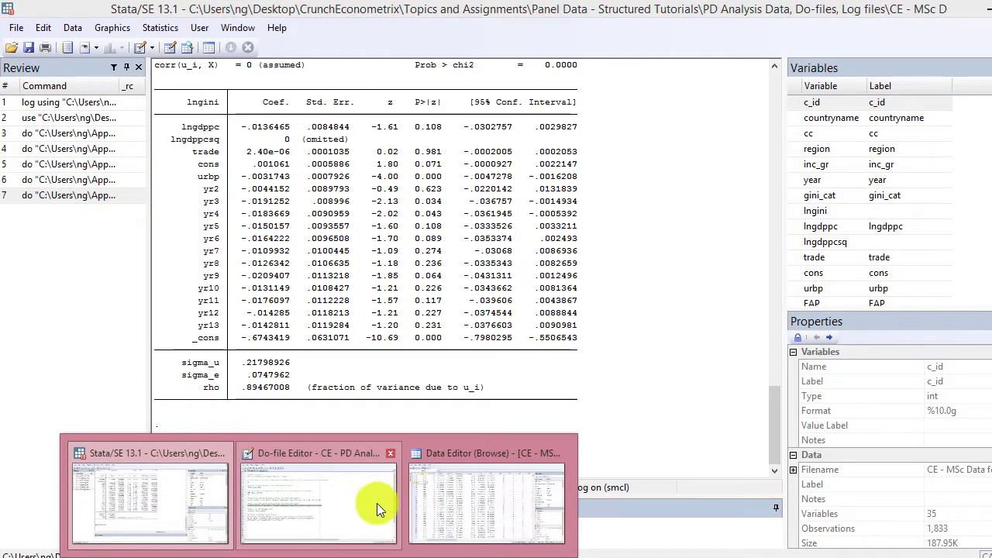
{"action": "left_click", "coordinate": [511, 507]}
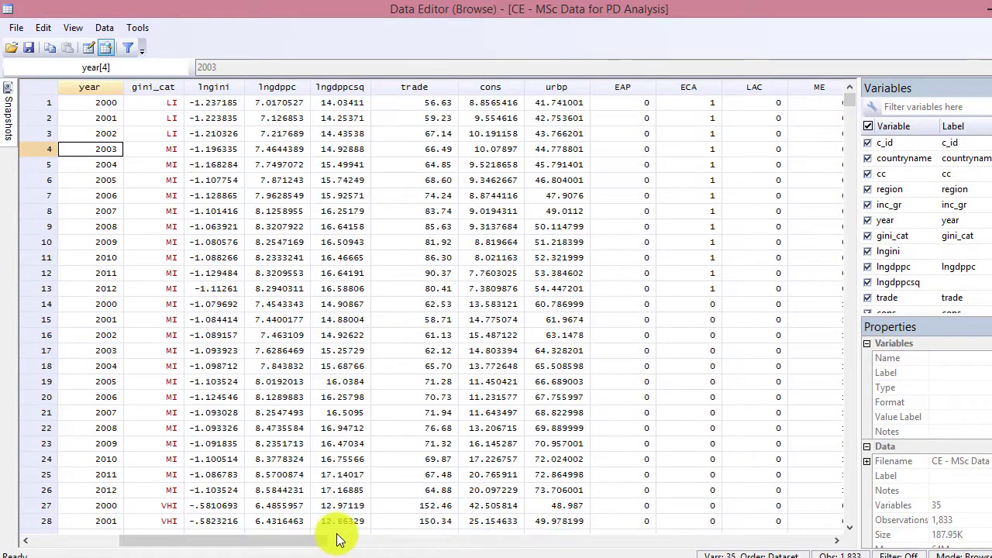
{"action": "left_click_drag", "start_coordinate": [314, 545], "coordinate": [821, 540]}
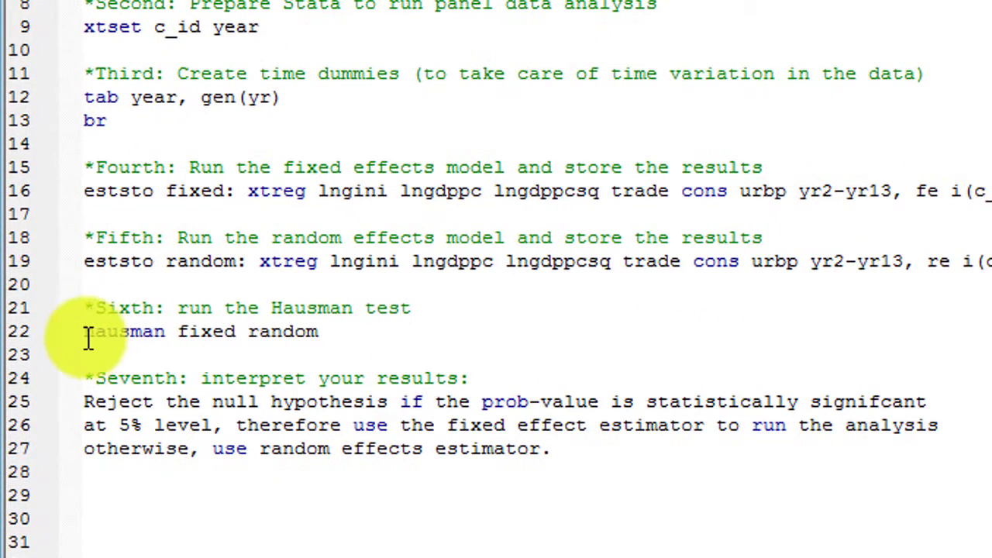
{"action": "key", "text": "shift+End"}
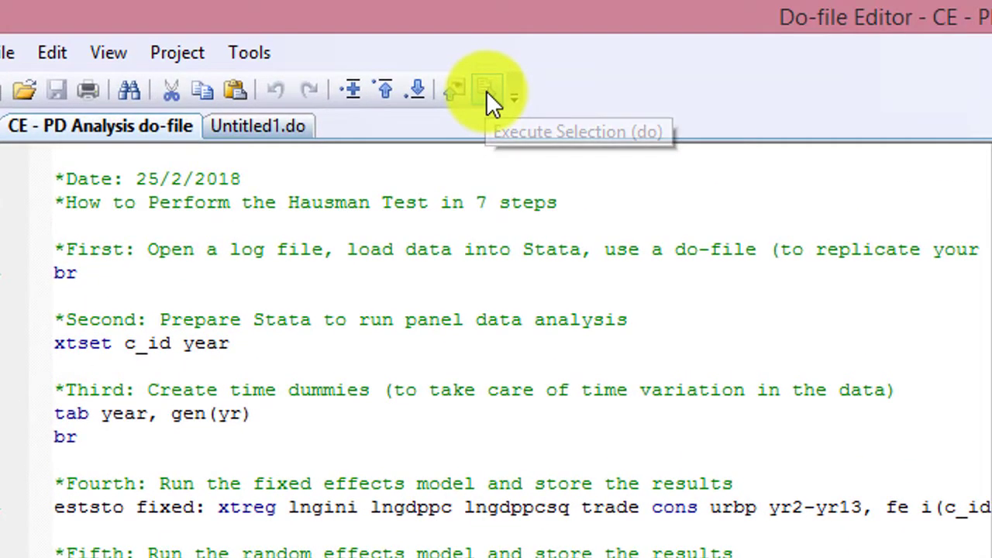
Run 'hausman fixed random' and highlight its Prob>chi2 value of 0.0026
{"action": "left_click", "coordinate": [486, 91]}
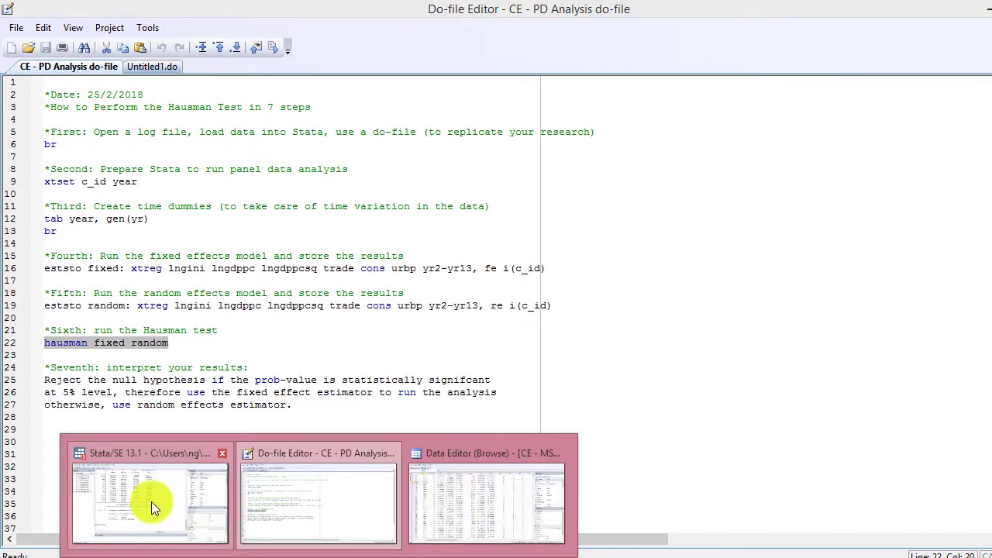
{"action": "left_click", "coordinate": [151, 501]}
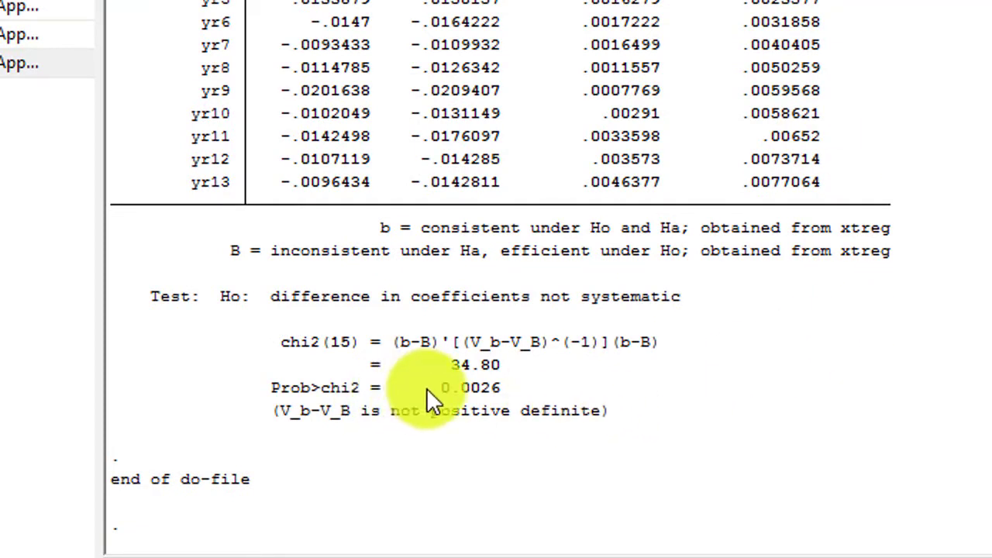
{"action": "left_click_drag", "start_coordinate": [426, 388], "coordinate": [512, 383]}
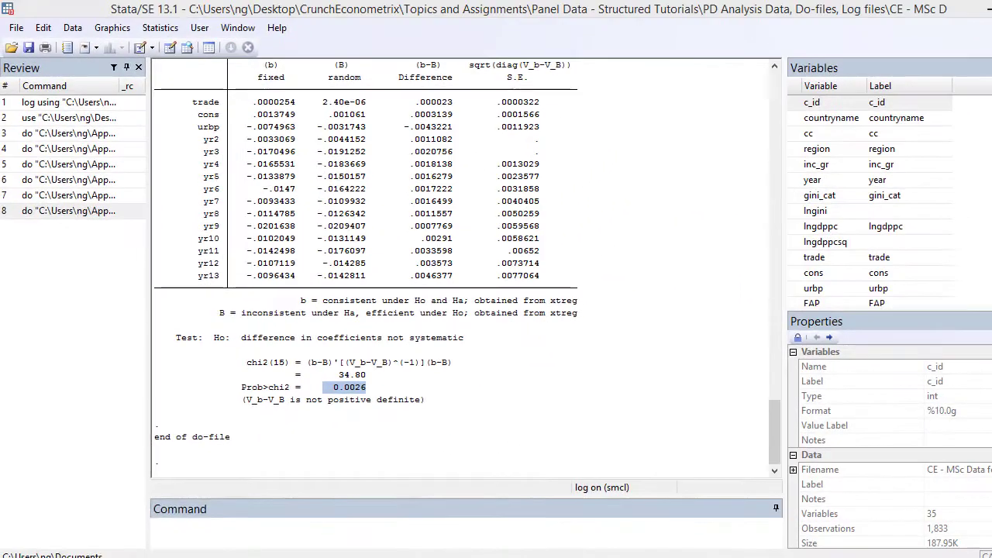
Delete the blank lines 29–32 so the Final Decision note follows the interpretation
{"action": "mouse_move", "coordinate": [318, 555]}
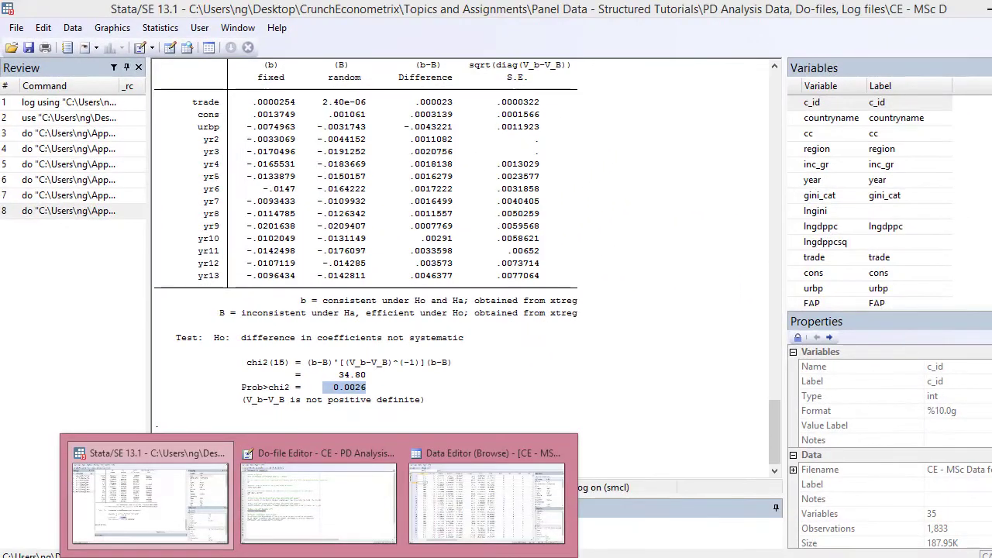
{"action": "left_click", "coordinate": [335, 513]}
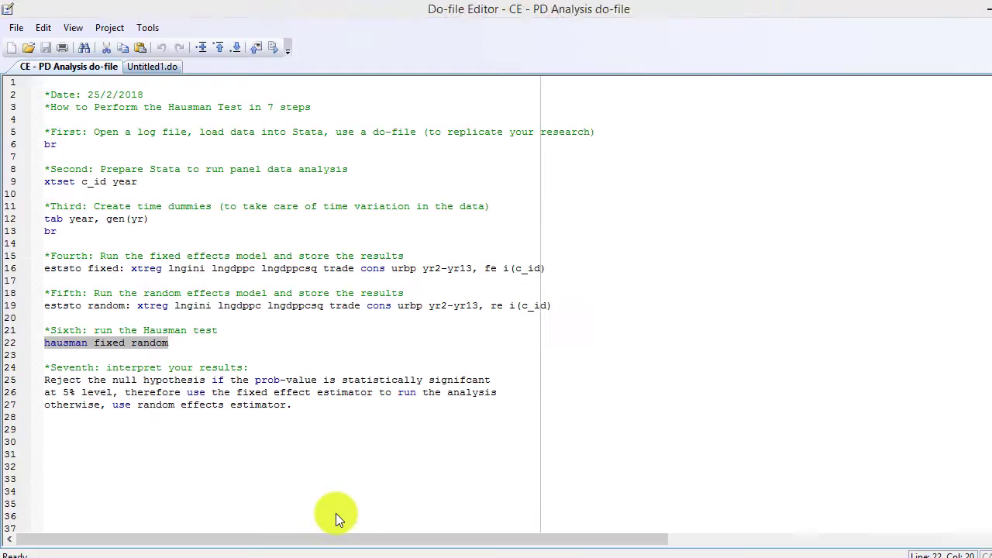
{"action": "left_click", "coordinate": [379, 268]}
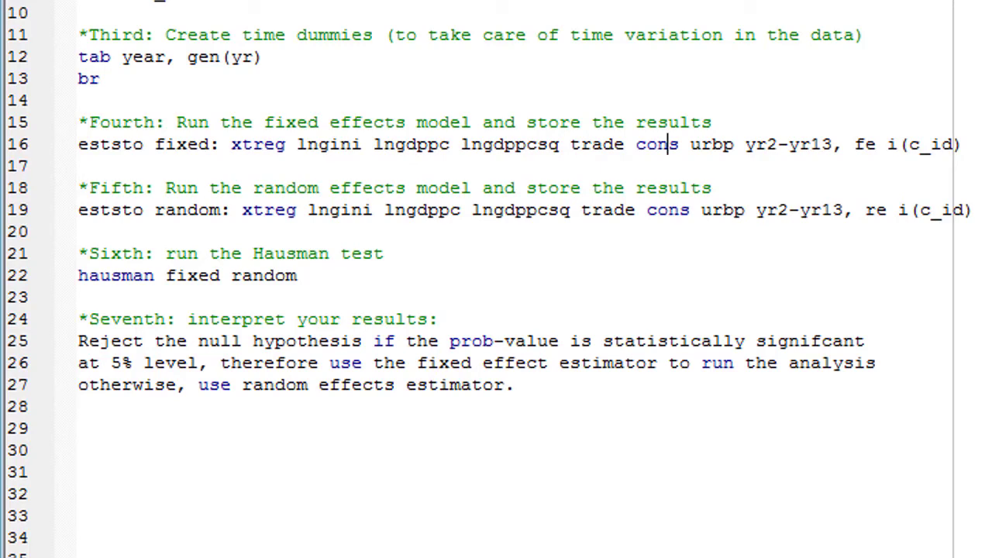
{"action": "scroll", "coordinate": [496, 279], "scroll_direction": "down", "scroll_amount": 3}
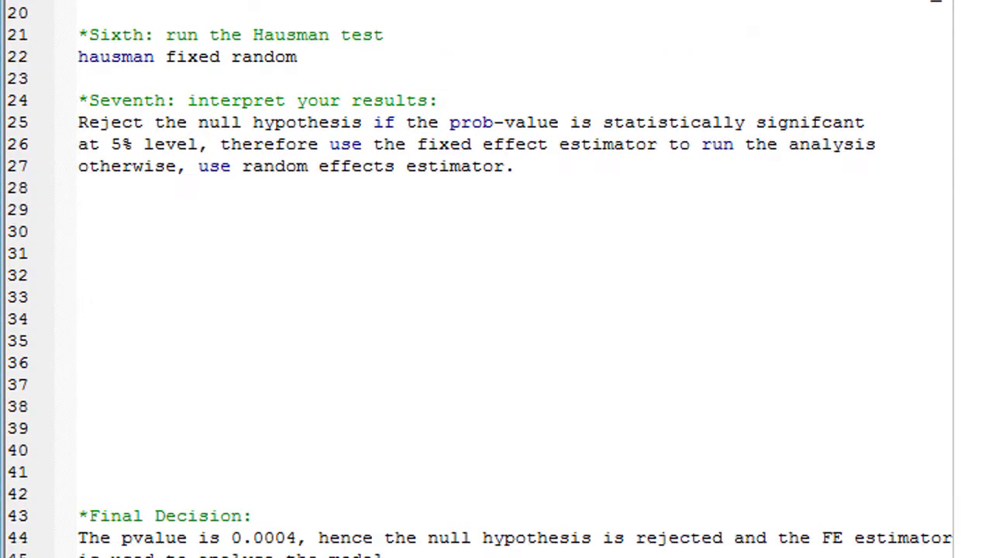
{"action": "left_click", "coordinate": [762, 218]}
{"action": "scroll", "coordinate": [762, 219], "scroll_direction": "up", "scroll_amount": 3}
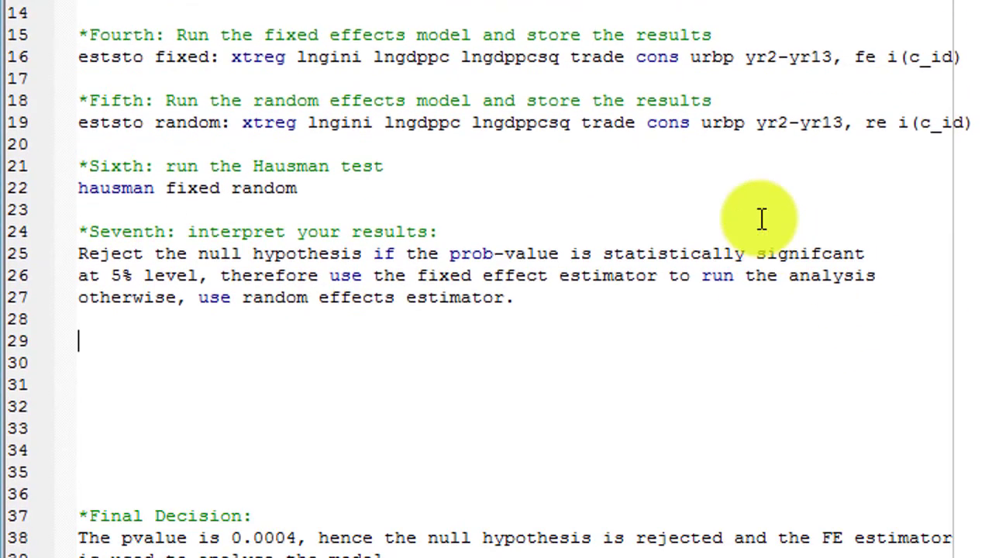
{"action": "key", "text": "Delete"}
{"action": "key", "text": "Delete"}
{"action": "key", "text": "Delete"}
{"action": "key", "text": "Delete"}
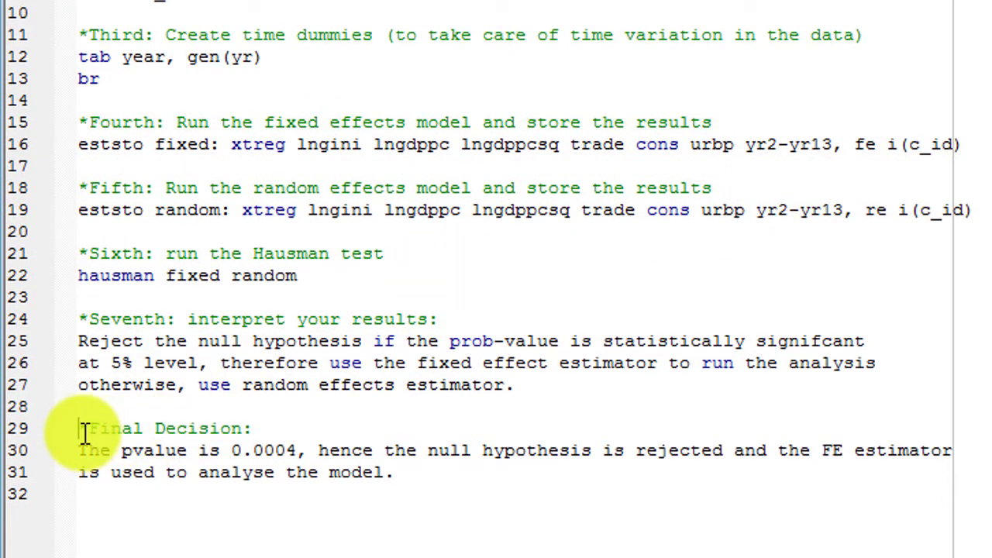
{"action": "left_click", "coordinate": [436, 472], "text": "shift"}
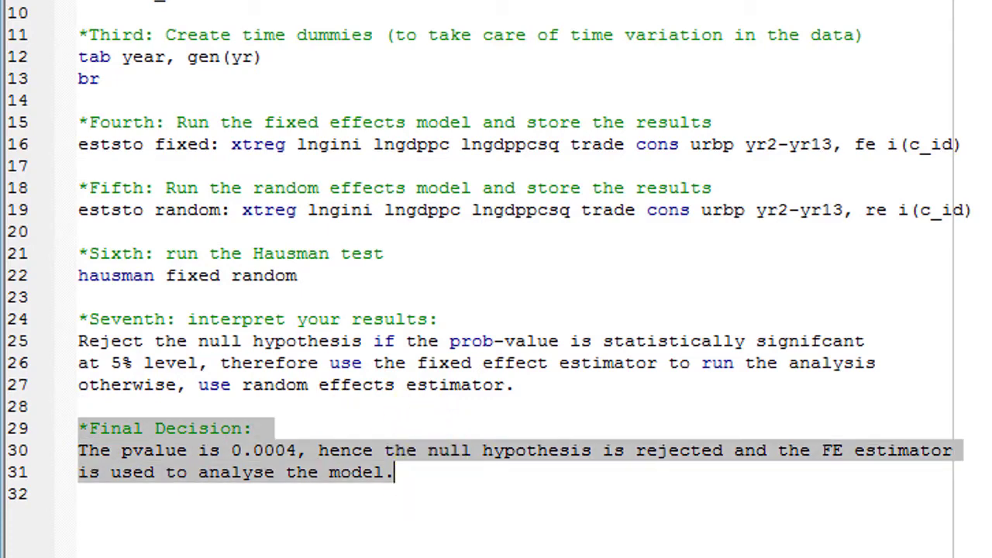
Change the Final Decision p-value from 0.0004 to 0.0026
{"action": "mouse_move", "coordinate": [341, 542]}
{"action": "left_click", "coordinate": [343, 513]}
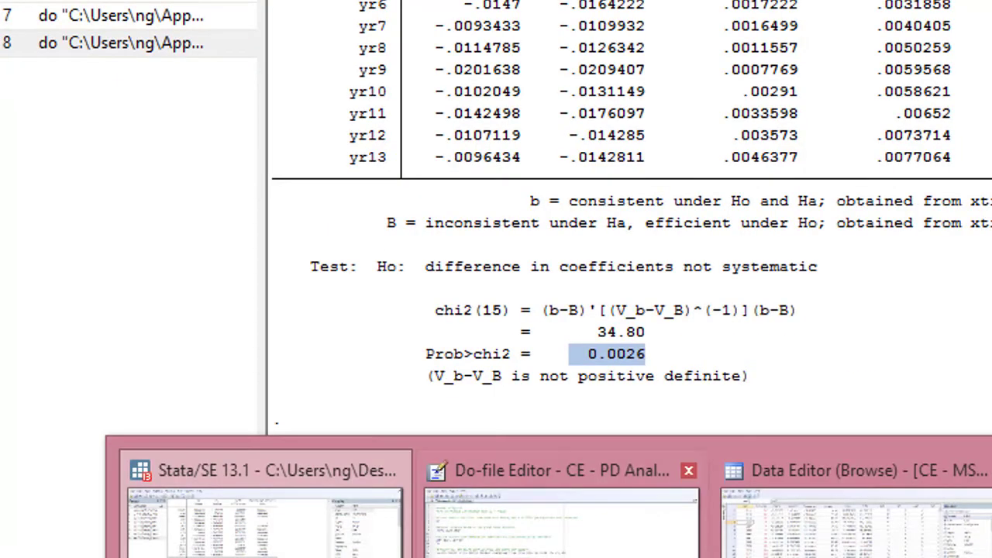
{"action": "left_click", "coordinate": [562, 546]}
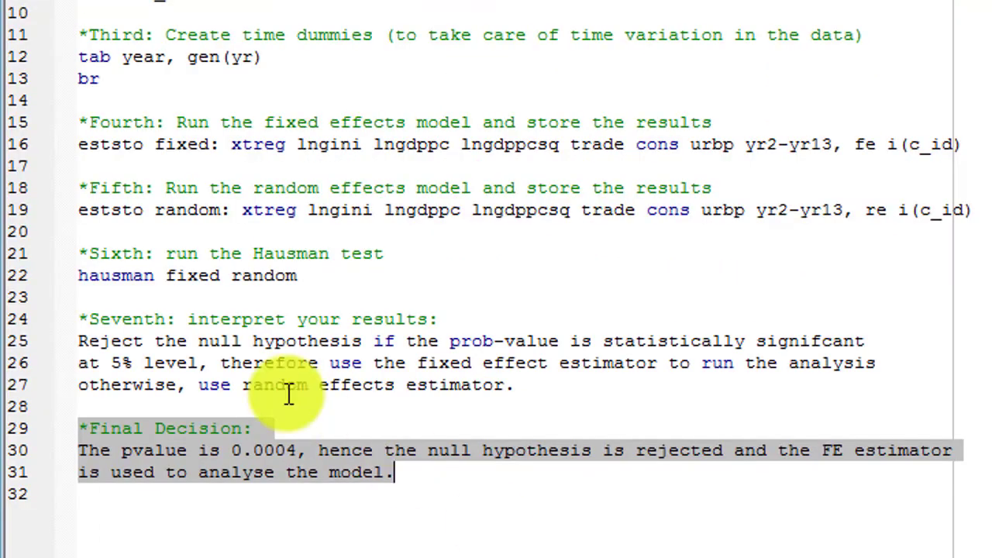
{"action": "double_click", "coordinate": [293, 448]}
{"action": "type", "text": "00"}
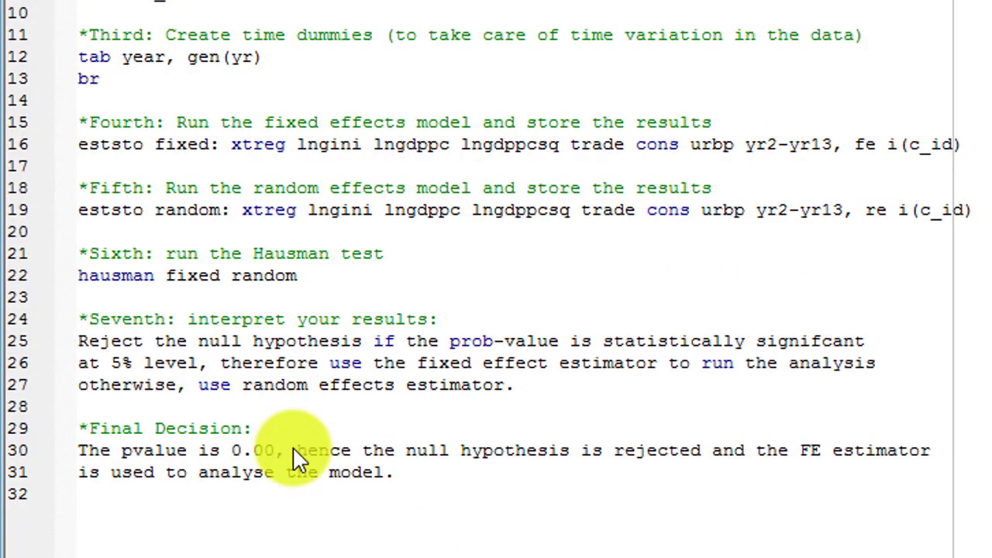
{"action": "type", "text": "26"}
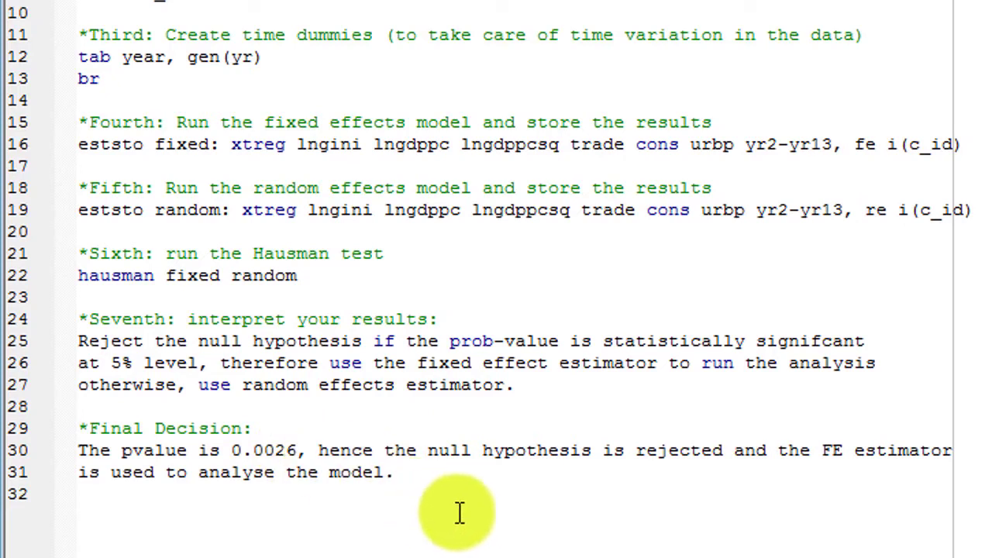
{"action": "left_click", "coordinate": [458, 514]}
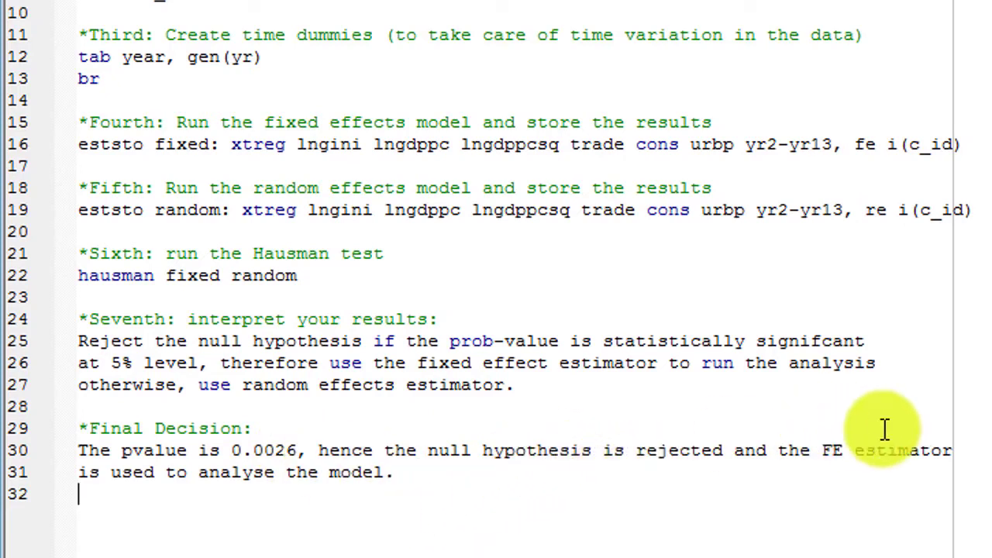